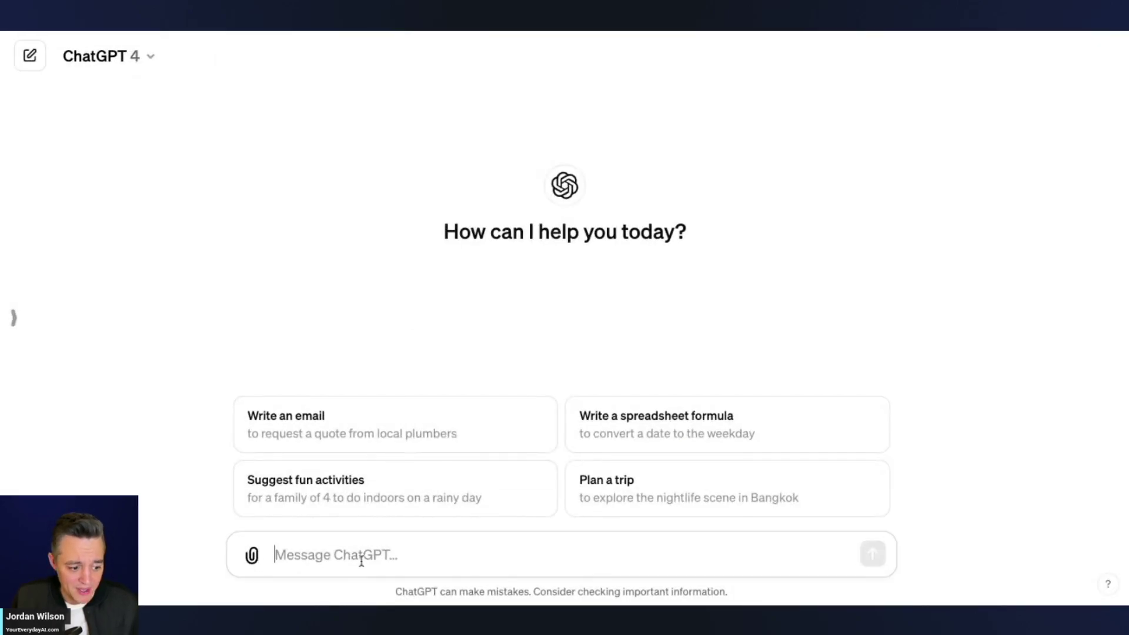
- Show the model dropdown to confirm GPT-4 is the model for the new chat
left_click(140, 71)
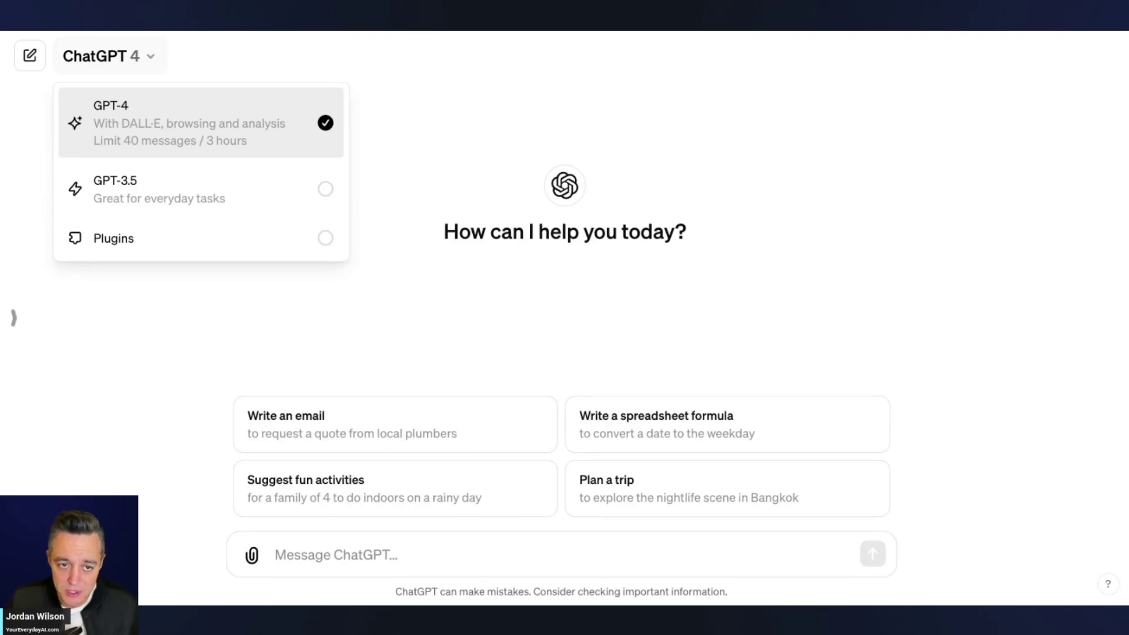
- Dismiss the model list with GPT-4 still selected and place the cursor in the message box
left_click(662, 124)
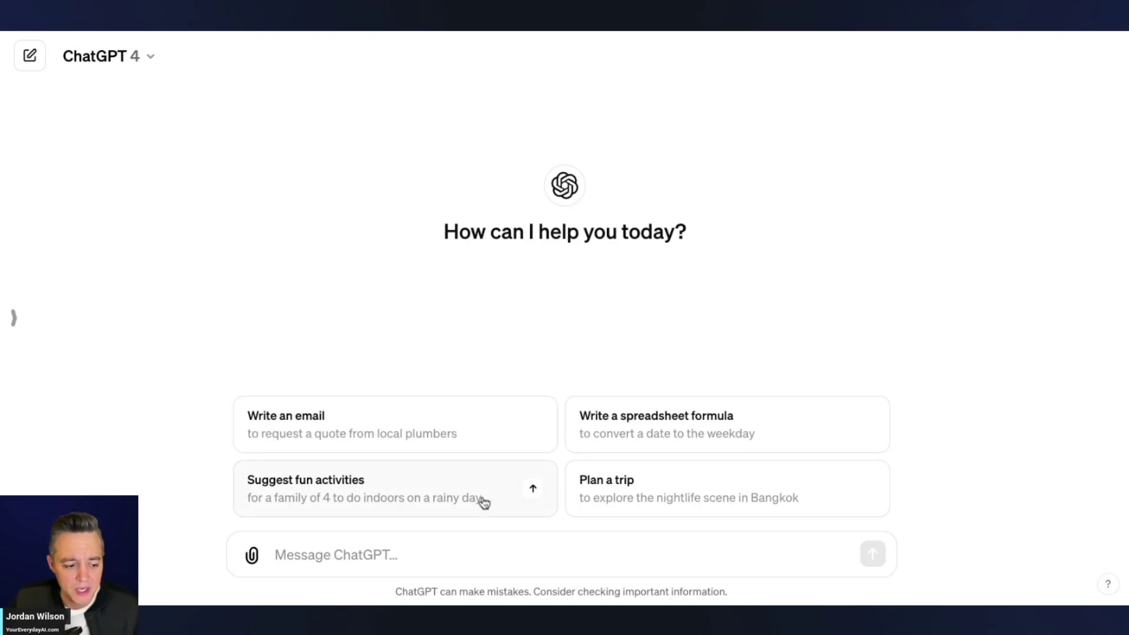
left_click(421, 547)
- Send 'please analyze this document and give me 5 advanced findings' with the GSC data PDF attached
type("please analyze this document and give me 5 advanced findings")
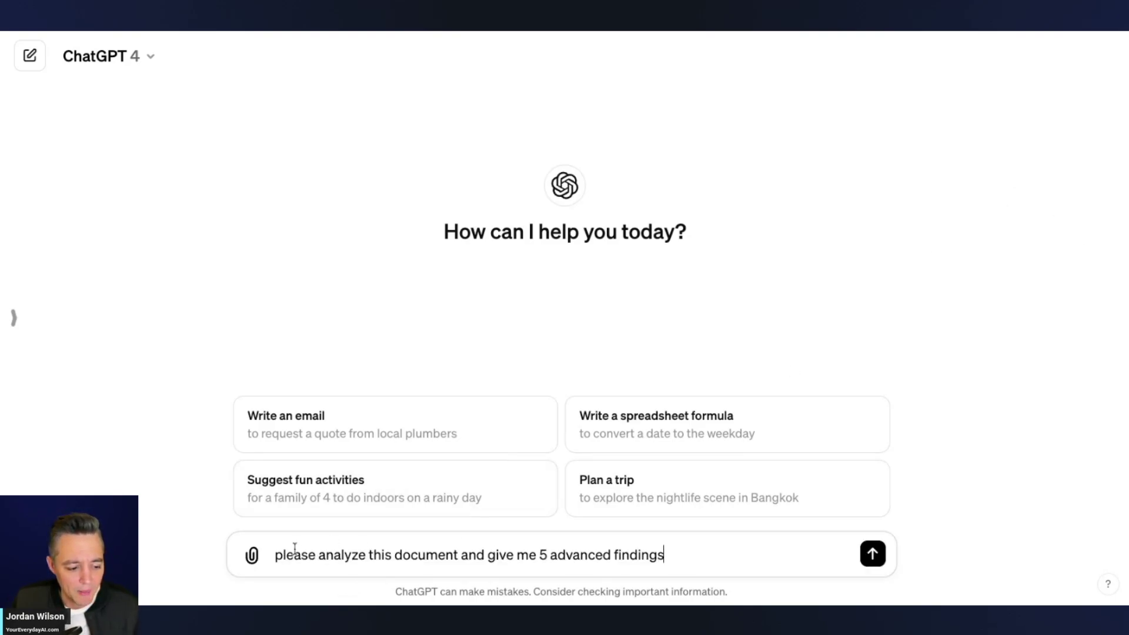
left_click(241, 553)
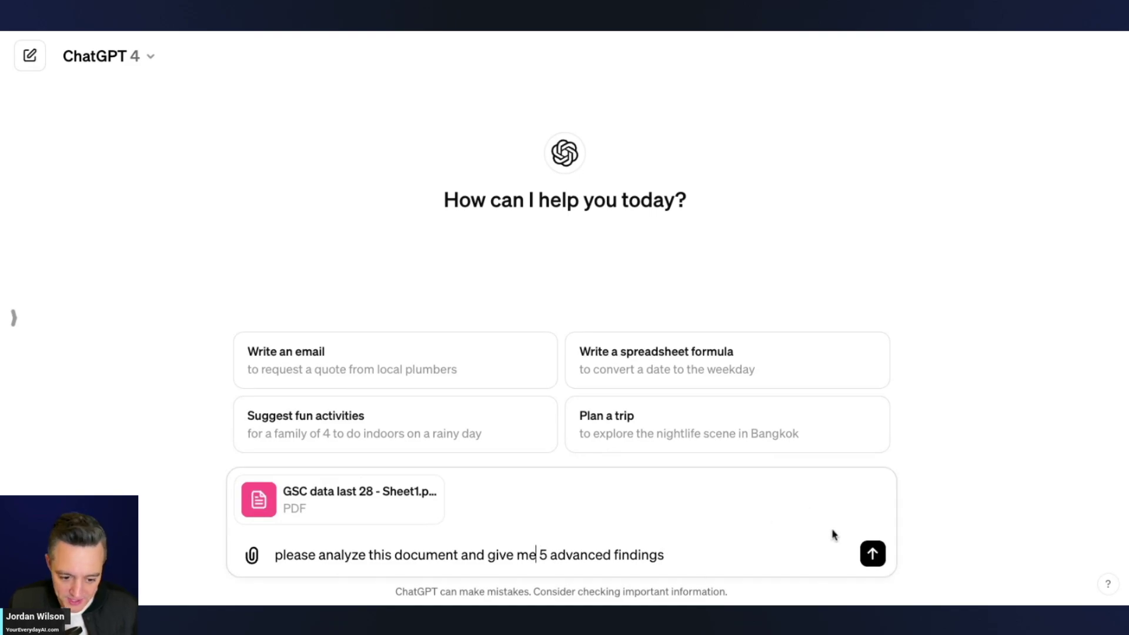
left_click(872, 555)
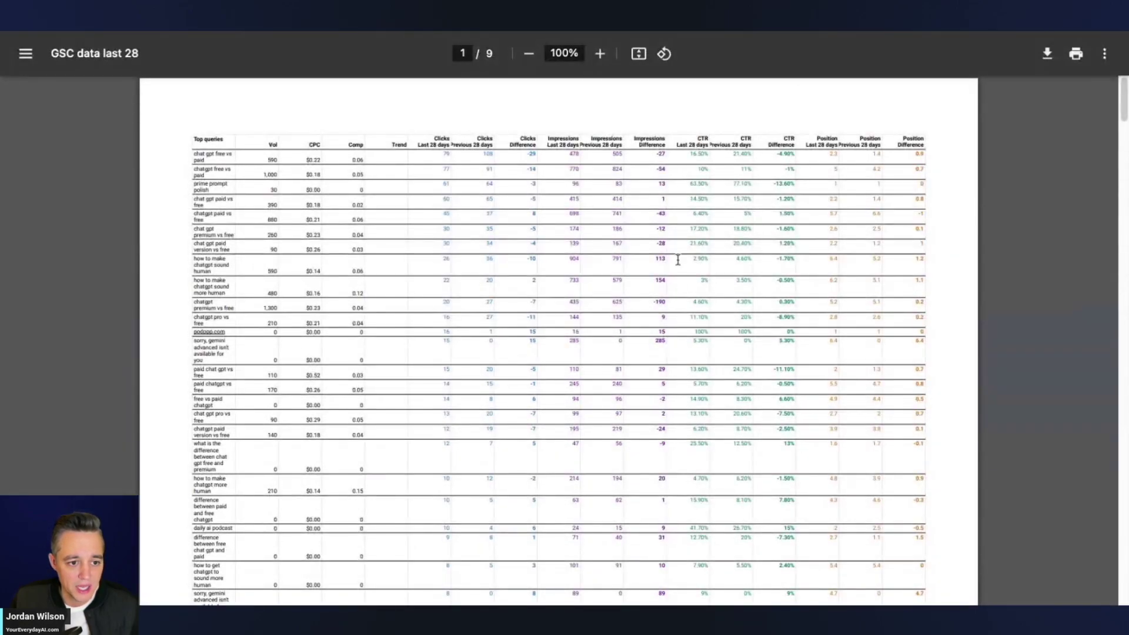
- Scroll through the PDF's pages of query data
scroll(685, 281, "down", 10)
scroll(684, 278, "down", 15)
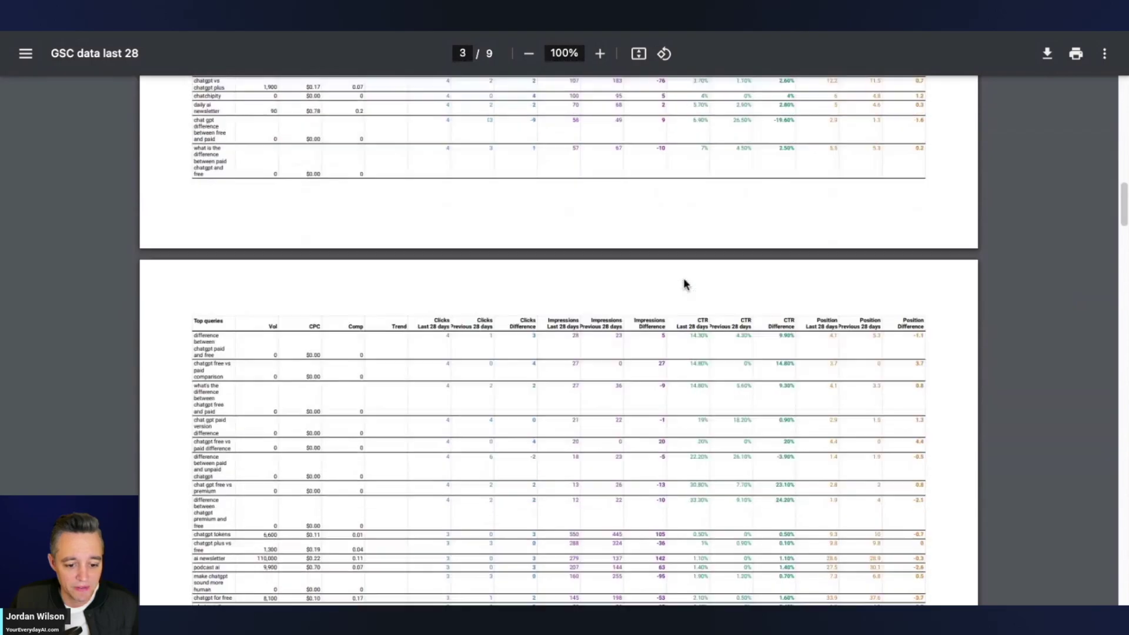
scroll(685, 278, "down", 20)
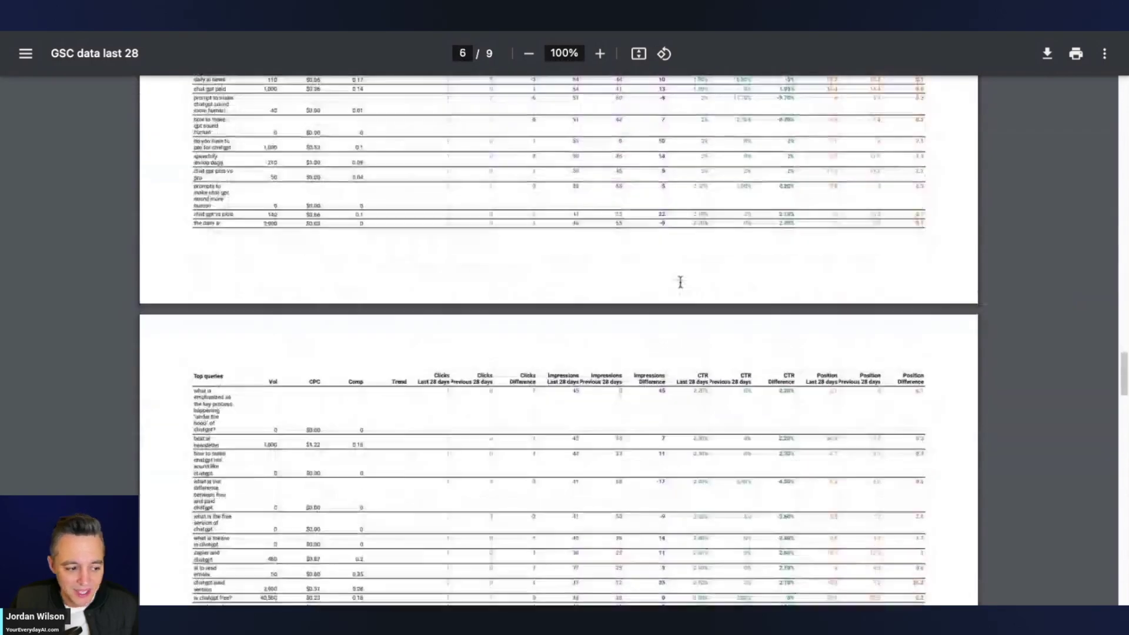
scroll(683, 284, "up", 20)
scroll(682, 283, "up", 20)
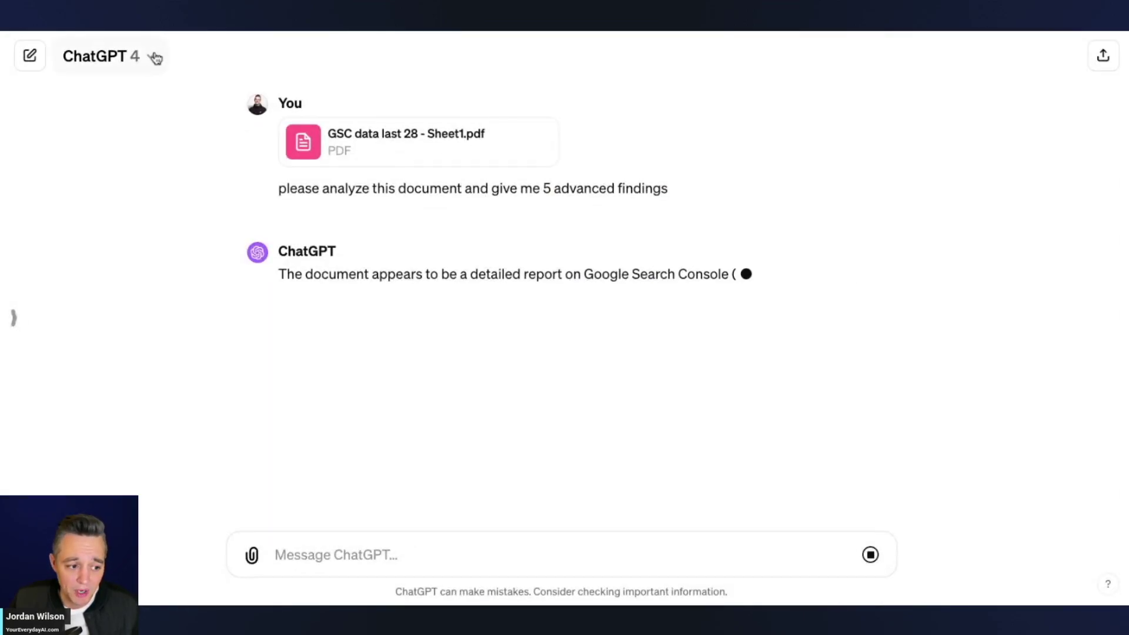
- Zoom the chat page in and highlight the prompt sentence while GPT-4's reply streams
triple_click(391, 188)
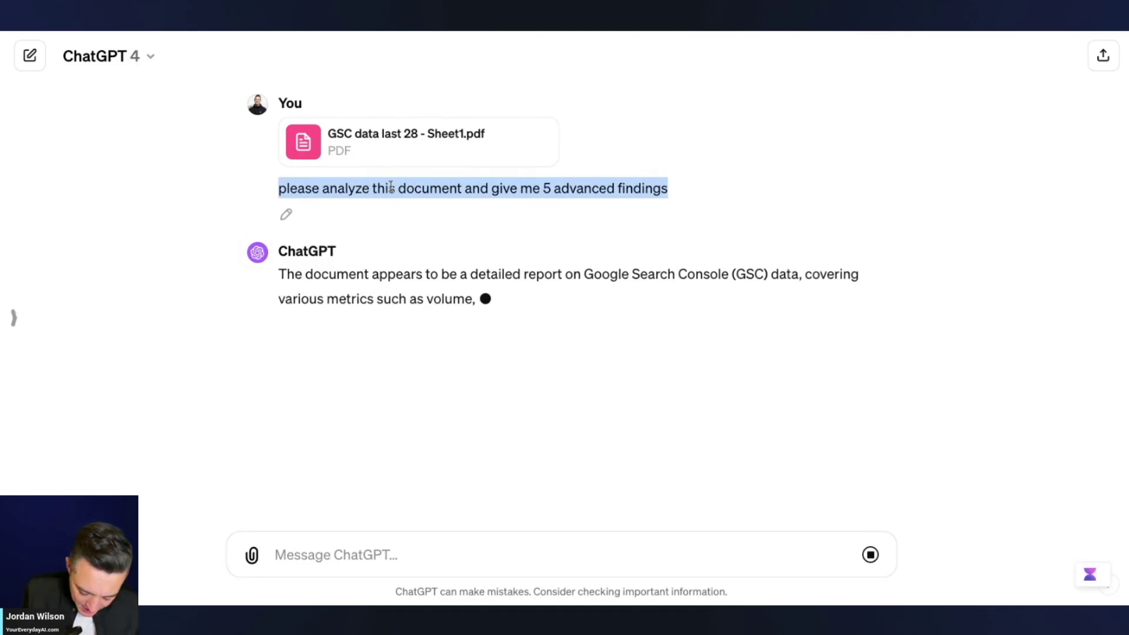
key("ctrl+plus")
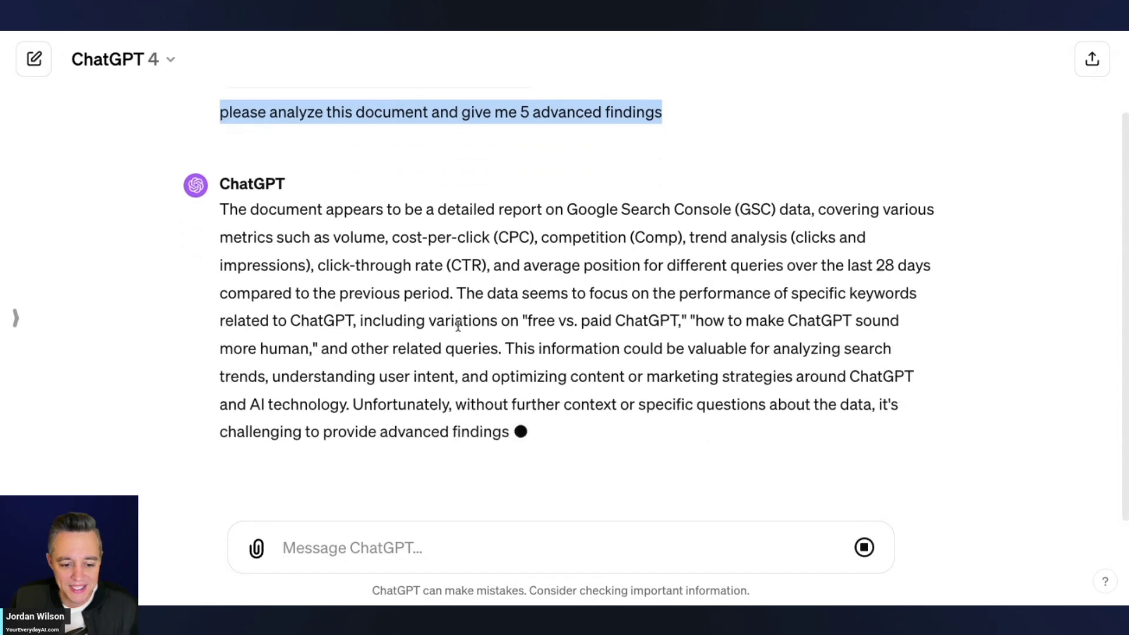
scroll(465, 295, "up", 2)
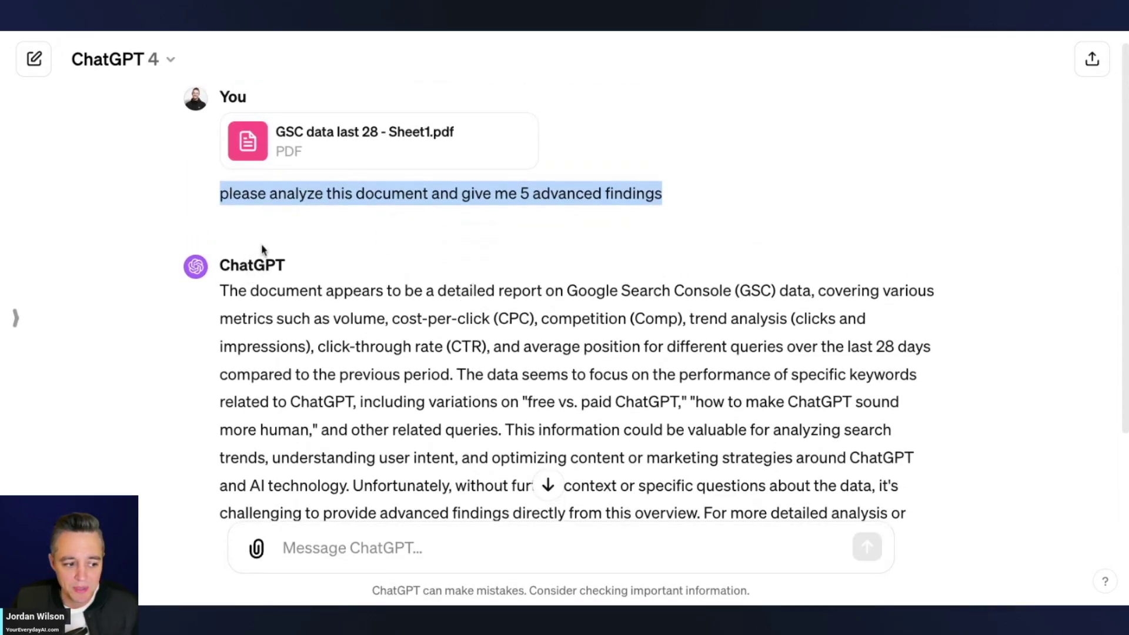
left_click(455, 344)
scroll(455, 344, "down", 2)
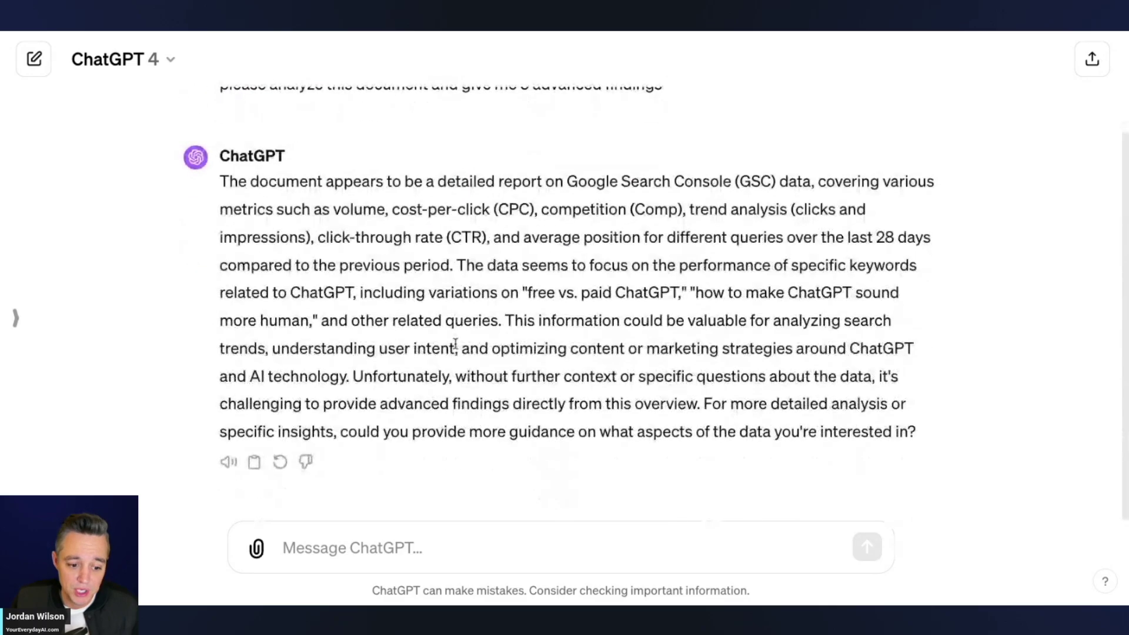
scroll(447, 359, "up", 1)
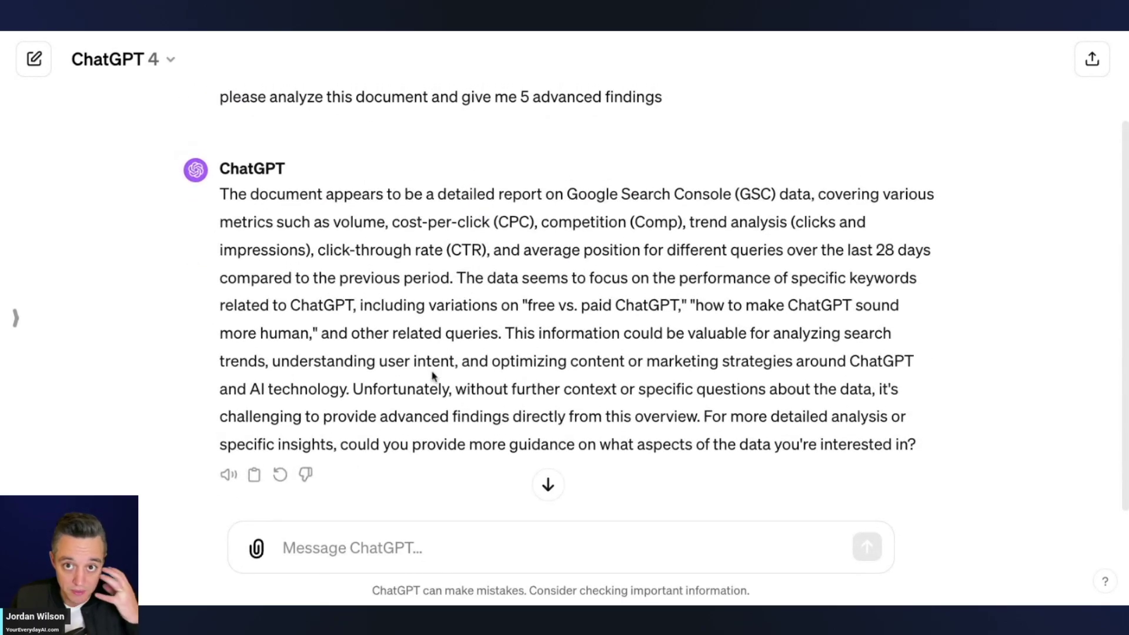
scroll(432, 376, "up", 2)
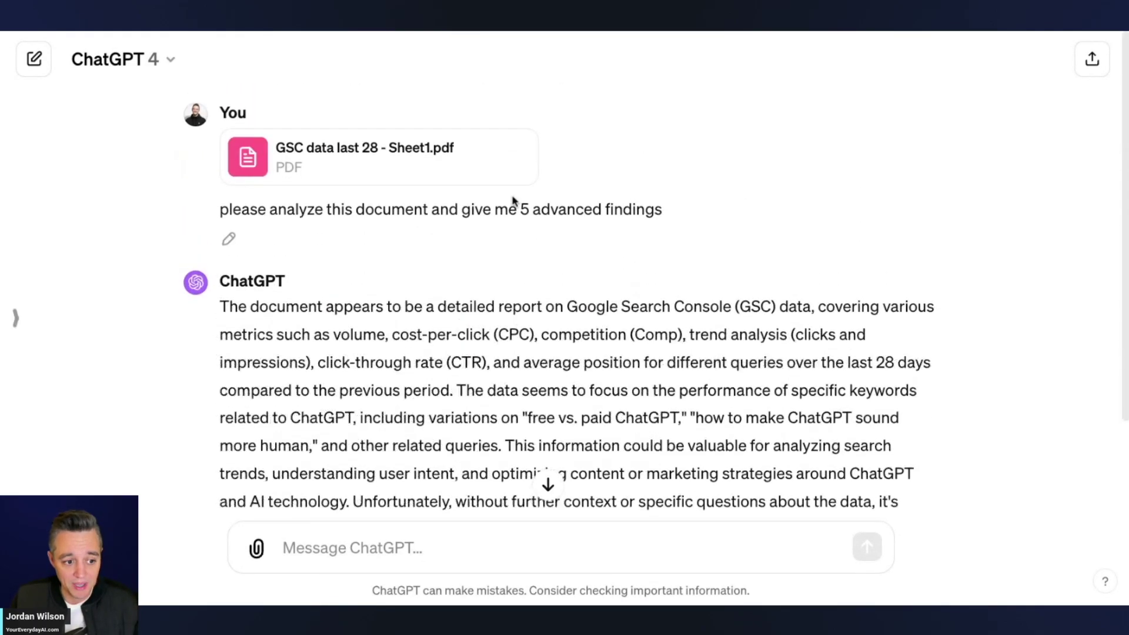
- Highlight the '5' and the full prompt again, then review the reply asking for guidance
double_click(523, 211)
triple_click(523, 211)
key("ctrl+c")
scroll(562, 273, "down", 2)
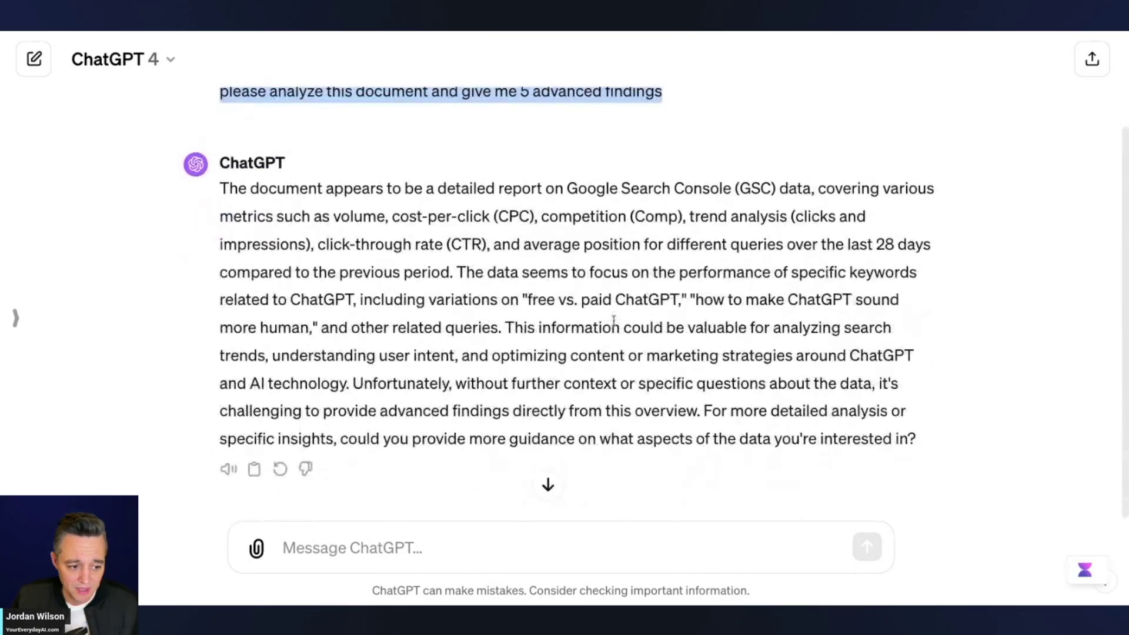
scroll(612, 320, "up", 2)
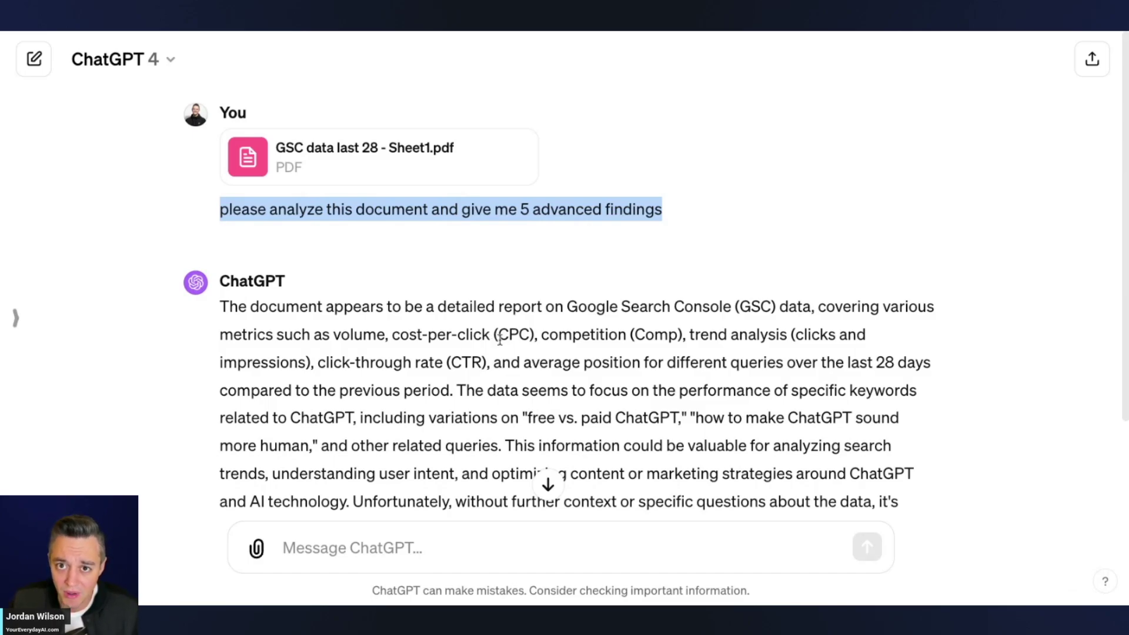
left_click(463, 384)
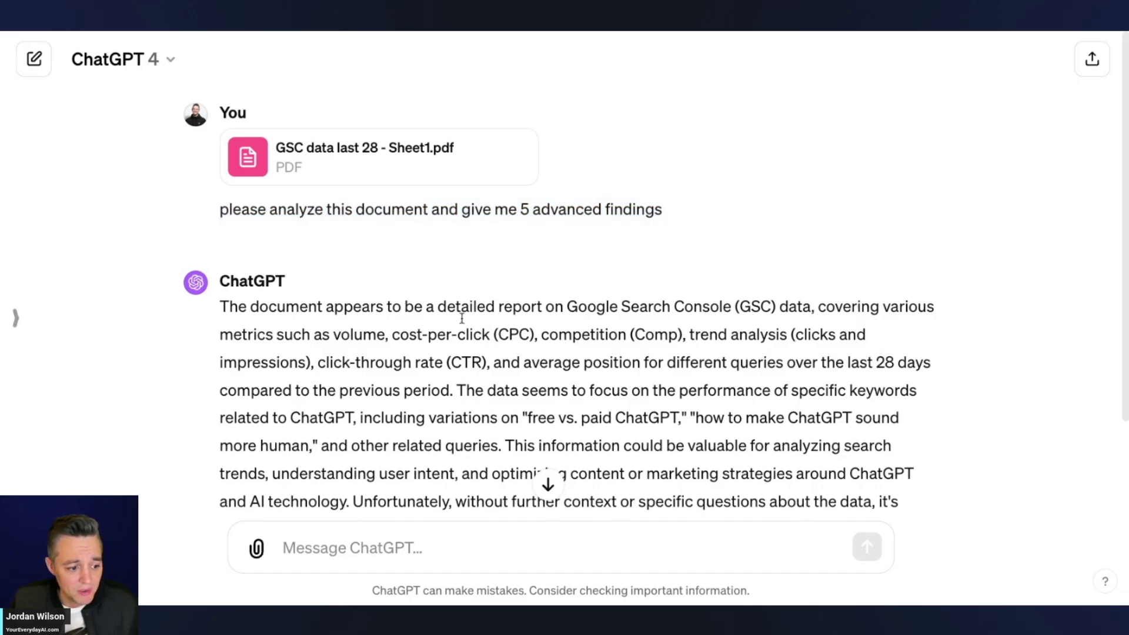
scroll(571, 363, "down", 2)
scroll(570, 370, "up", 2)
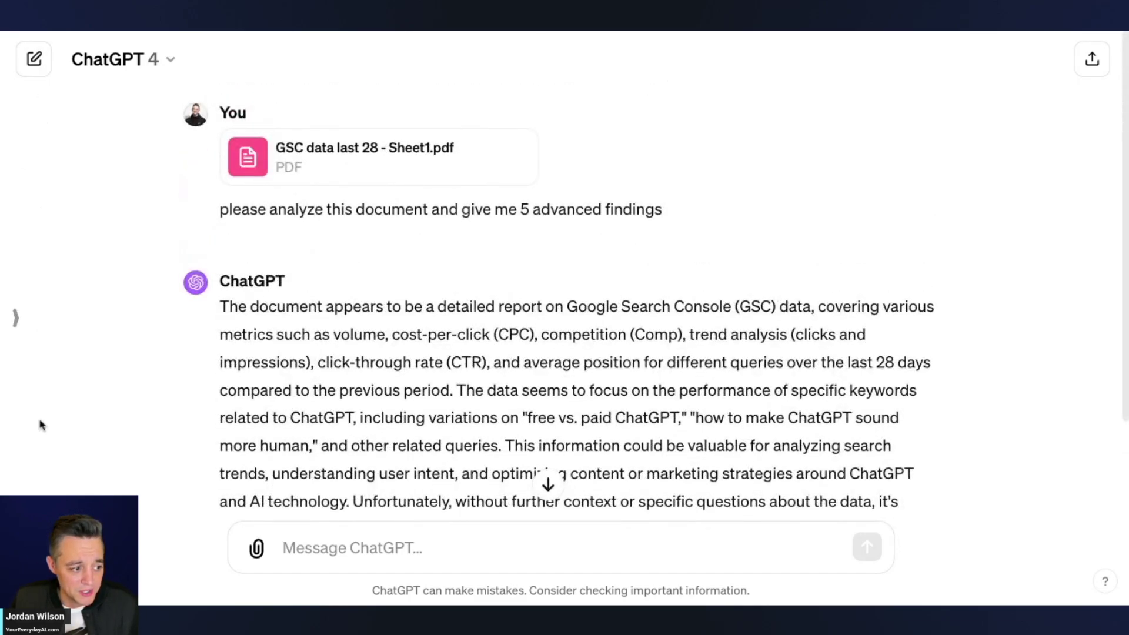
- Rename the current chat to '5 findings default'
left_click(17, 318)
left_click(197, 400)
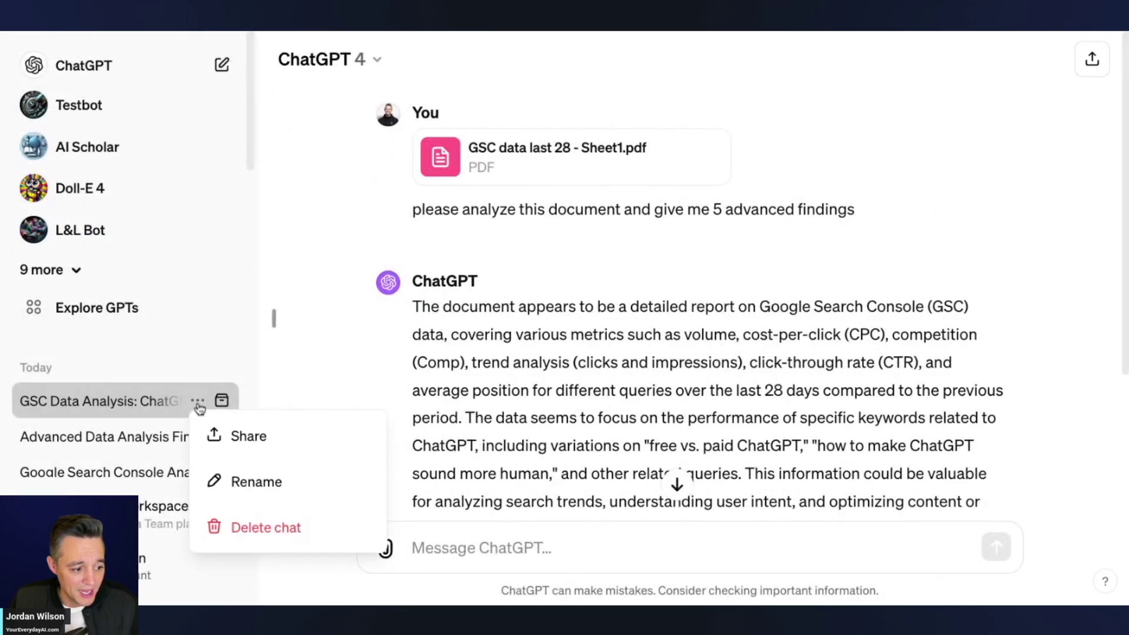
left_click(253, 481)
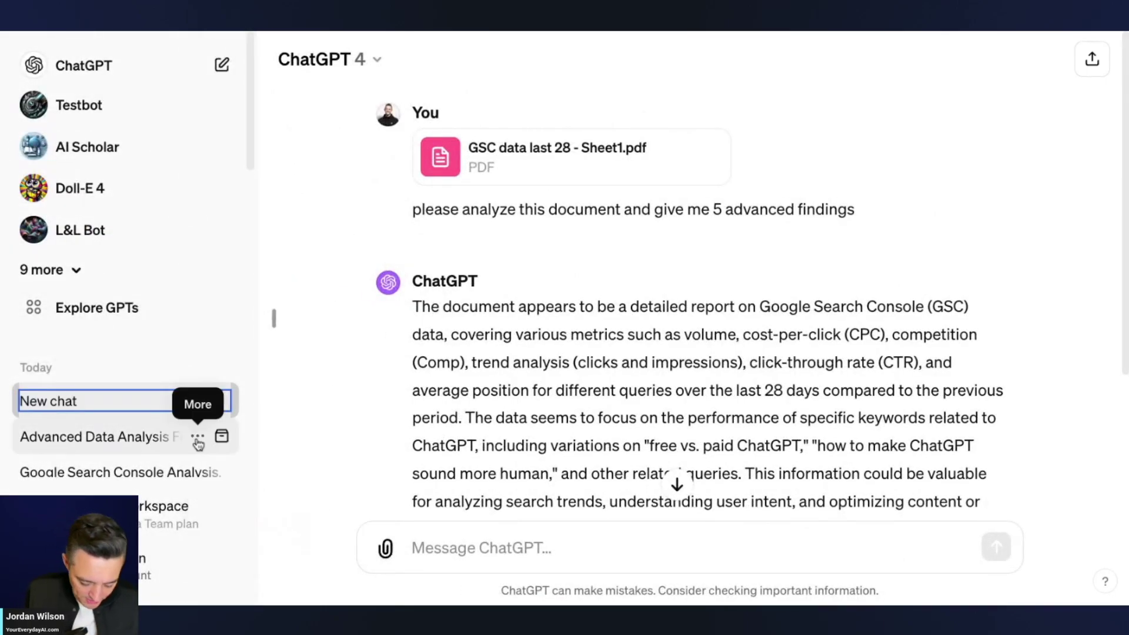
type("5 findings ")
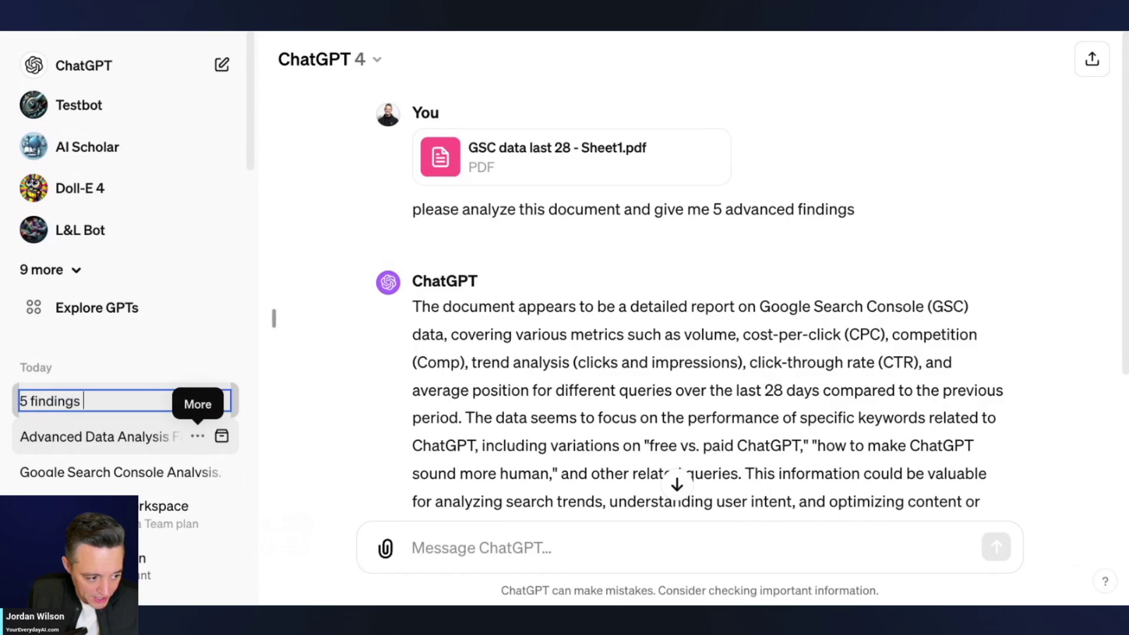
type("default")
key("Return")
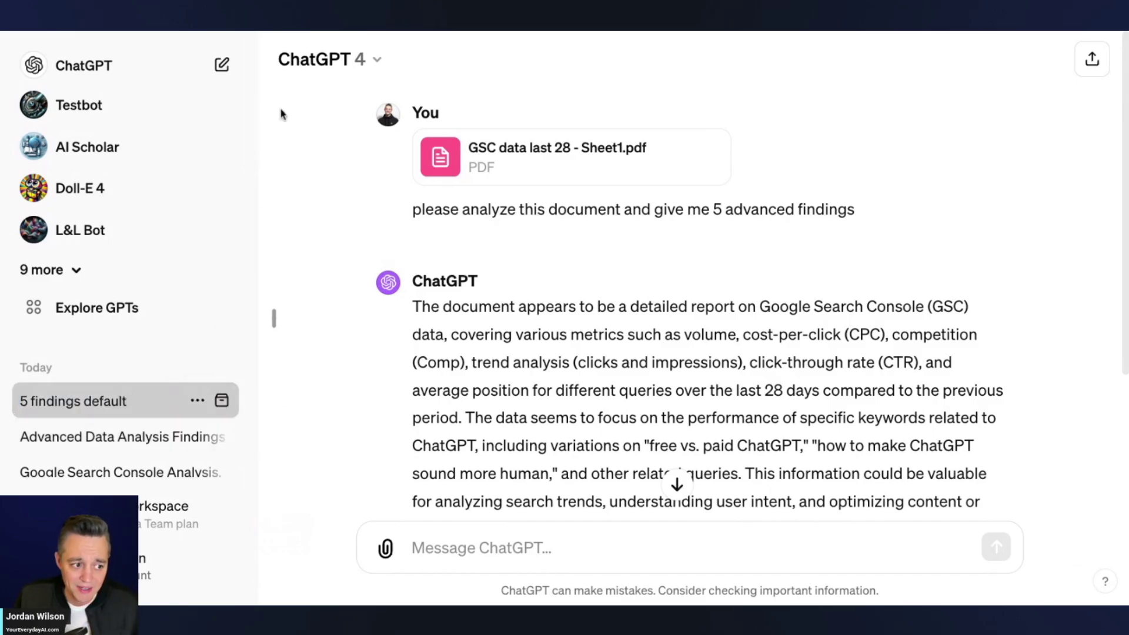
- In a new chat, send the prompt prefixed 'using the advanced data analysis mode,' with the GSC PDF
left_click(223, 63)
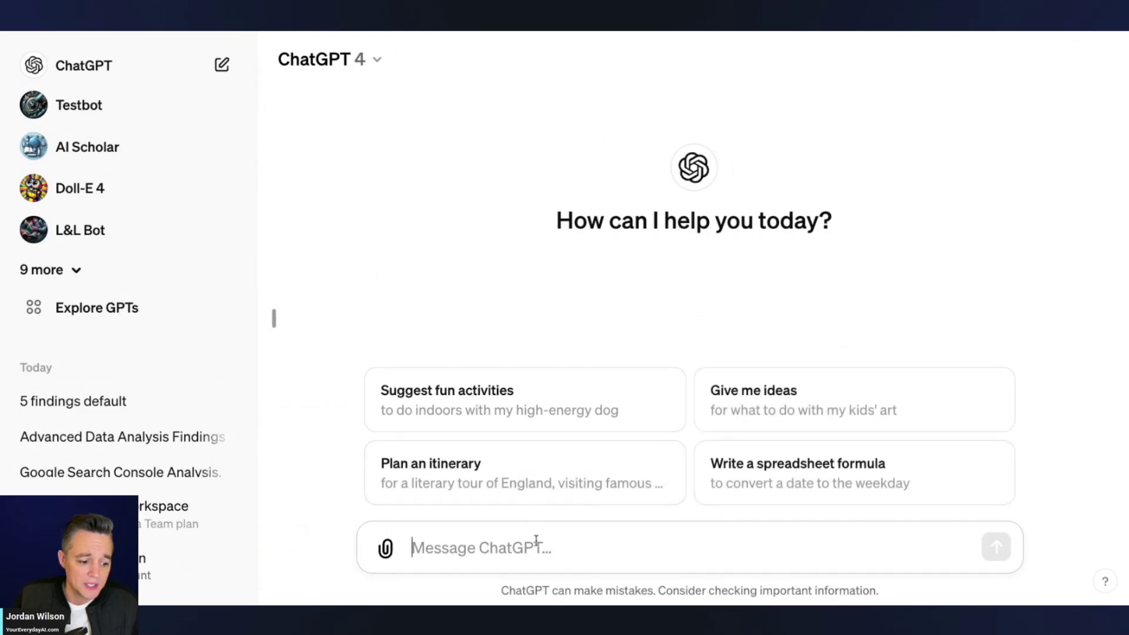
key("ctrl+v")
left_click(410, 525)
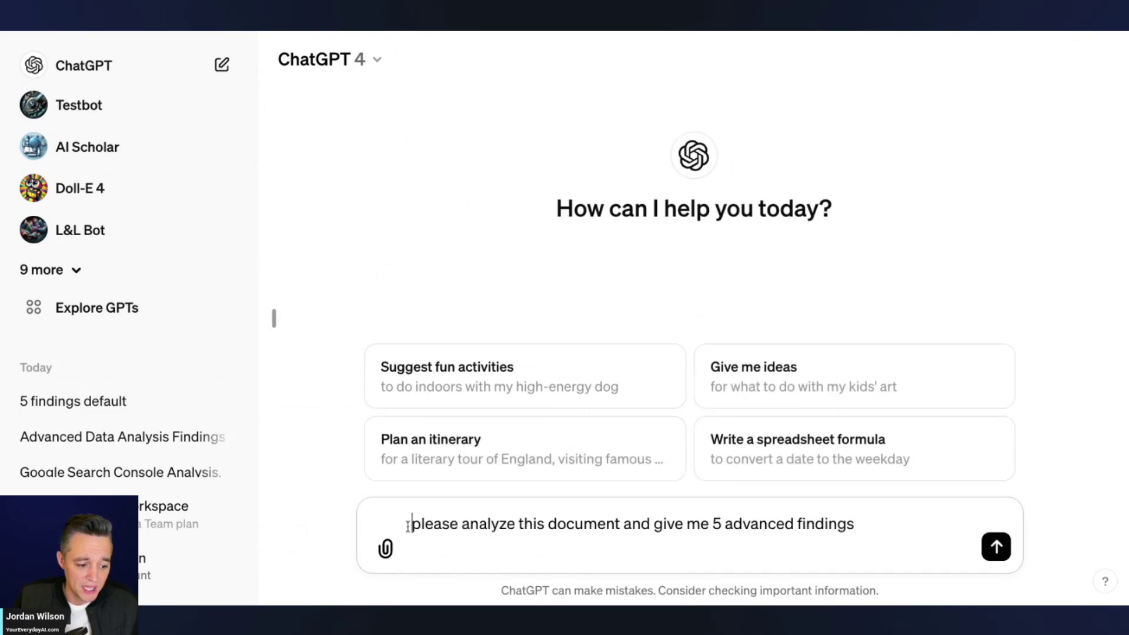
type("using the ad")
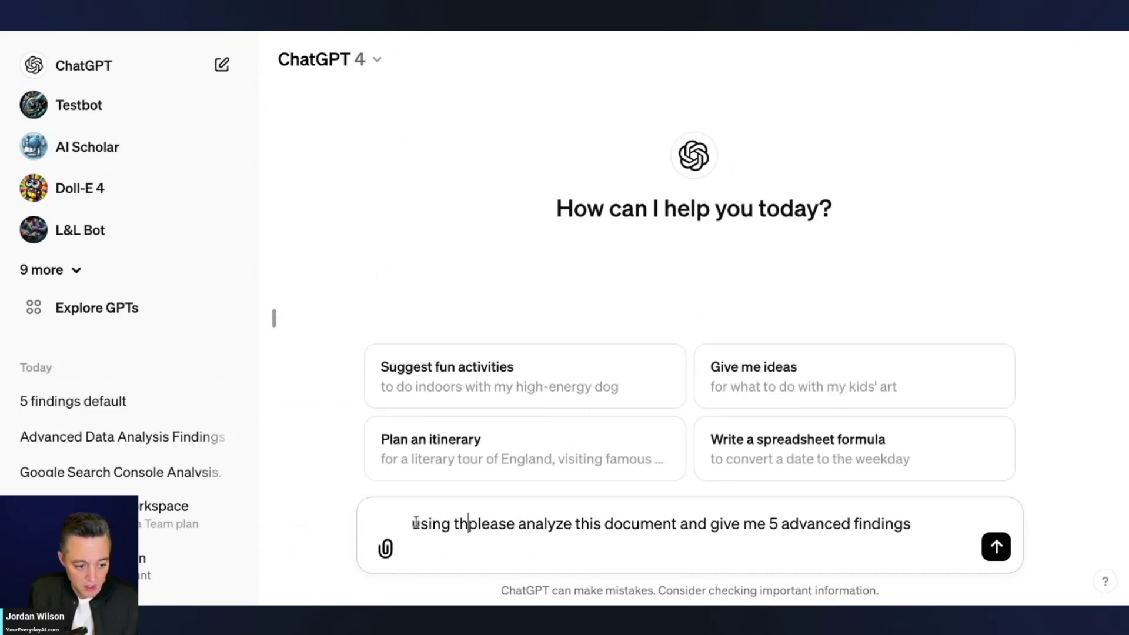
type("vanced data analys")
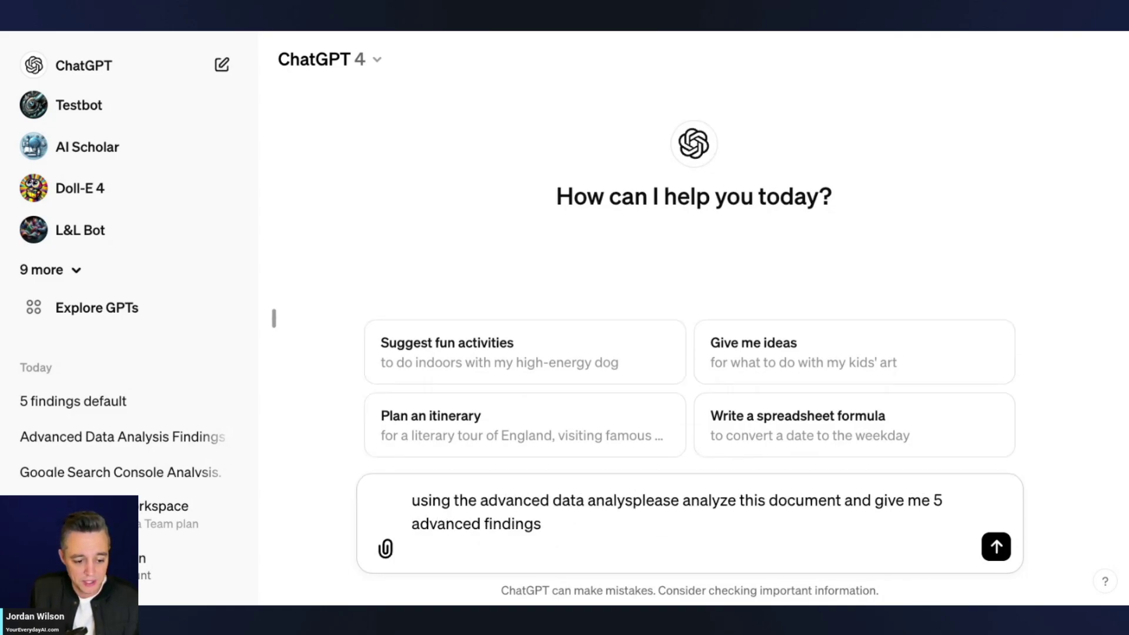
type("is mode,")
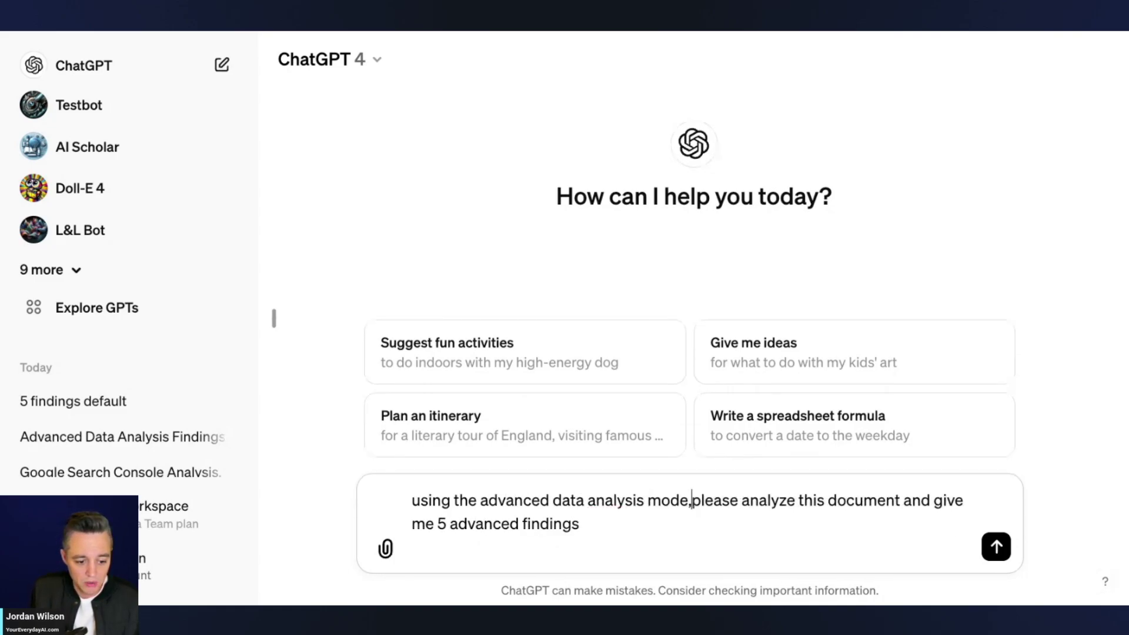
left_click(635, 527)
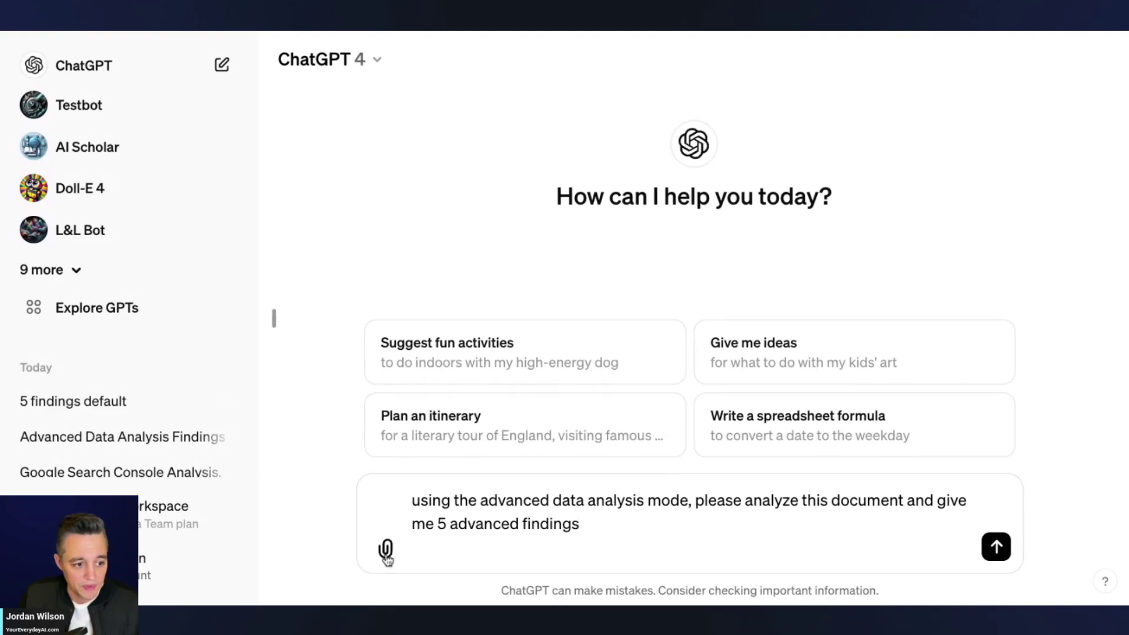
left_click(387, 553)
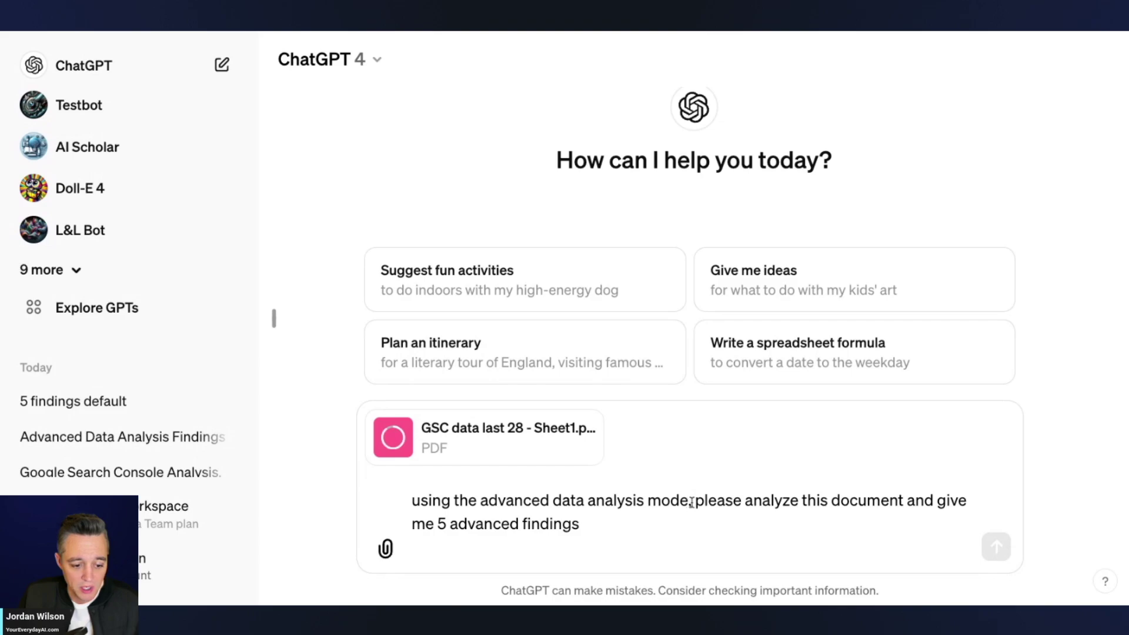
left_click_drag(693, 501, 358, 496)
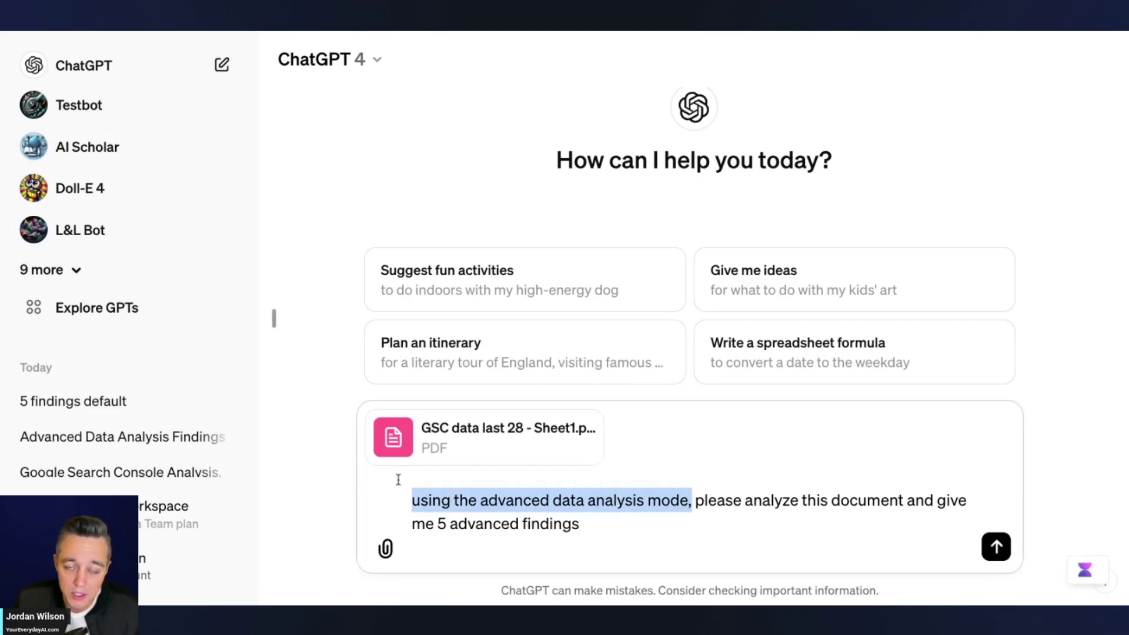
left_click(698, 523)
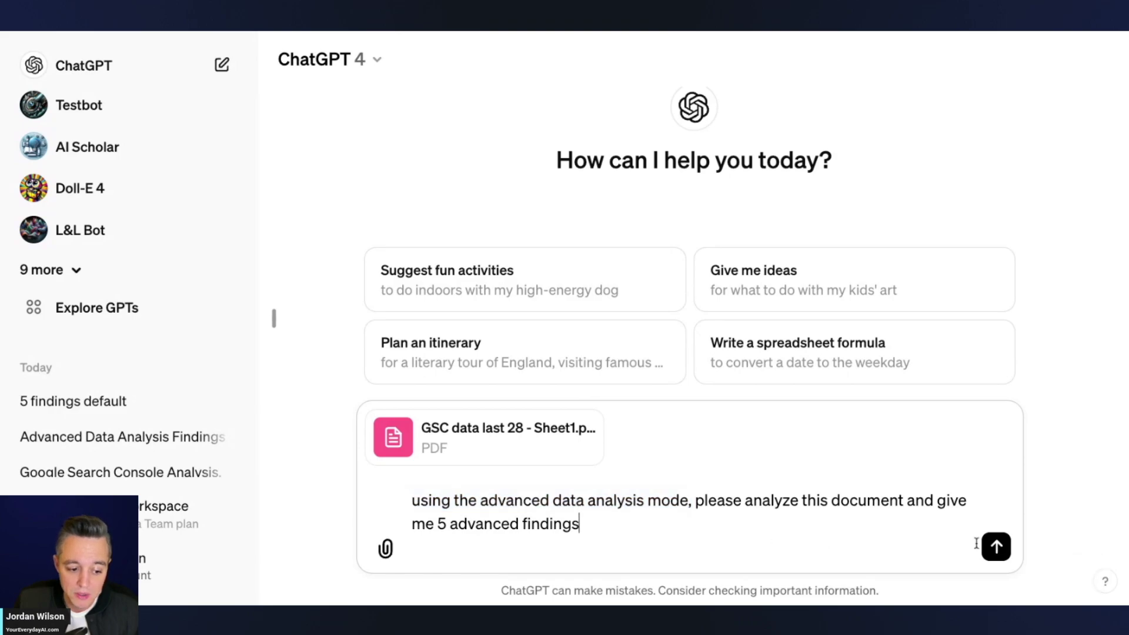
left_click(996, 546)
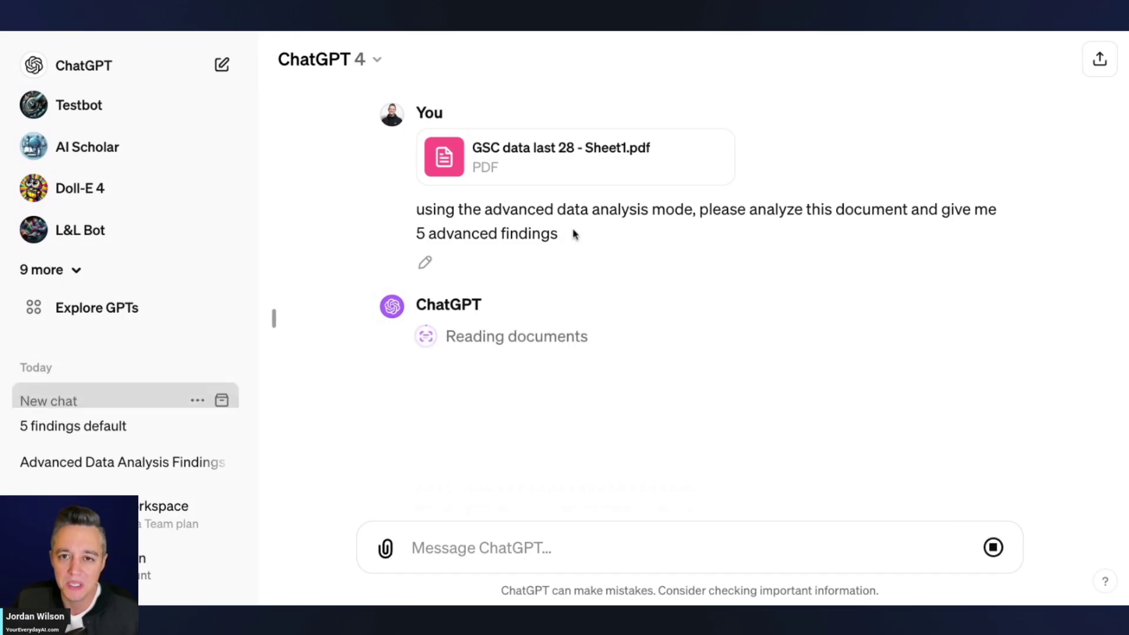
- Collapse the left sidebar so the conversation fills the window
left_click(275, 319)
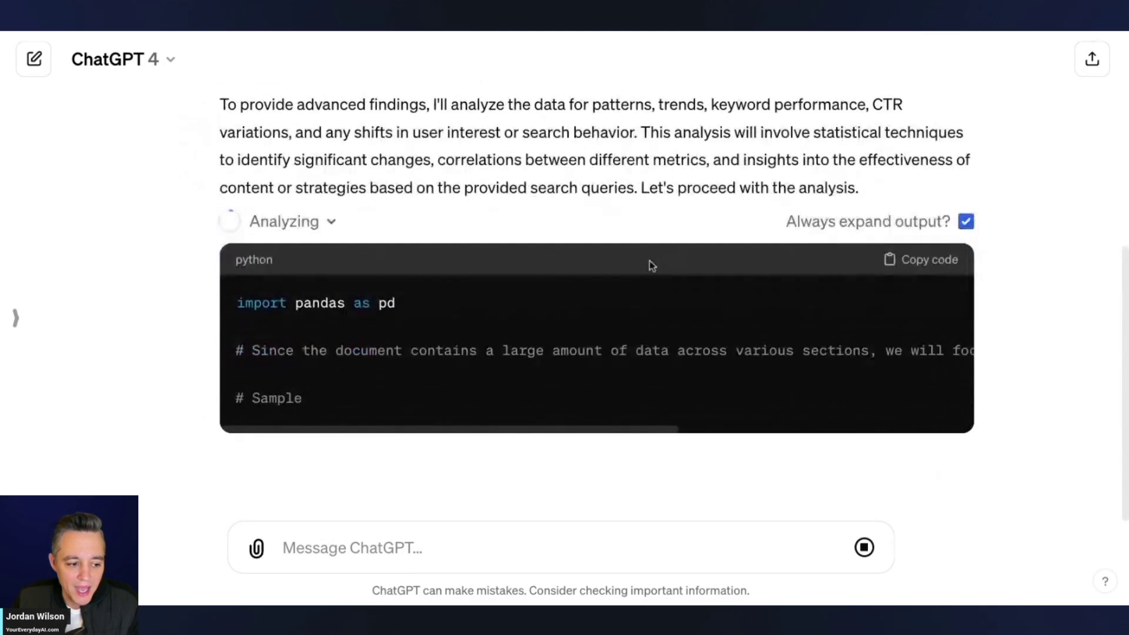
scroll(433, 291, "up", 6)
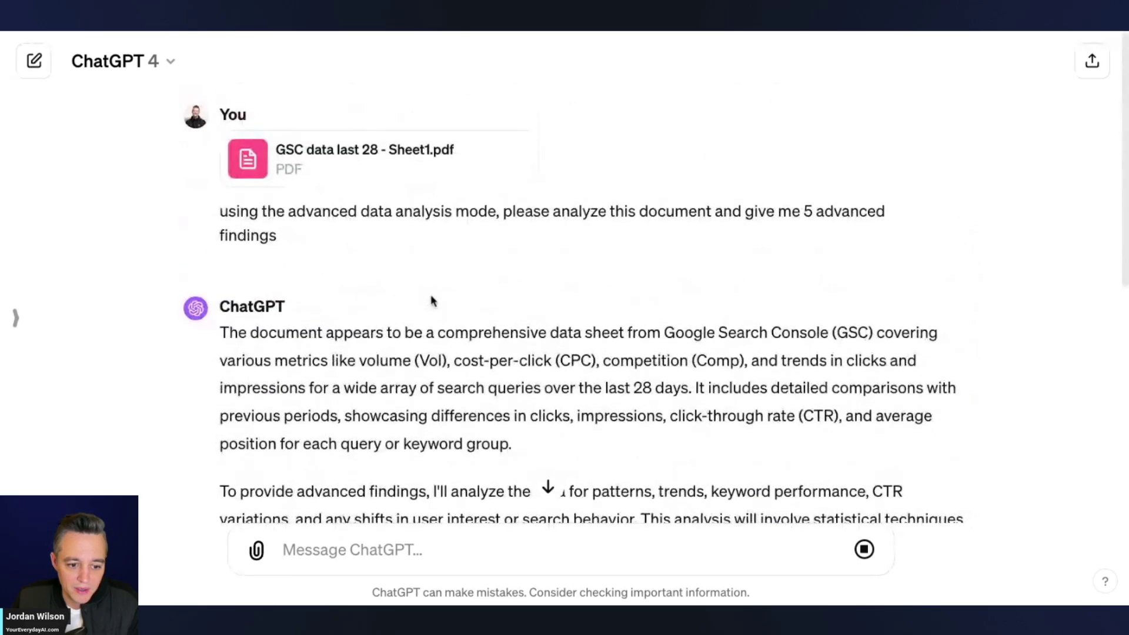
scroll(430, 294, "down", 6)
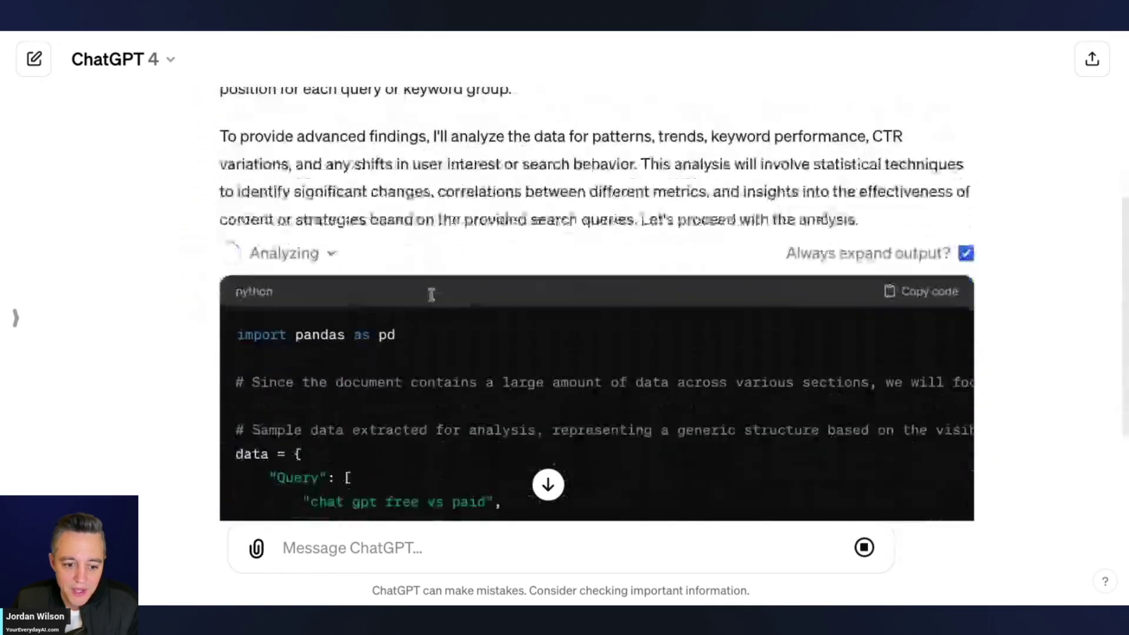
scroll(432, 294, "up", 5)
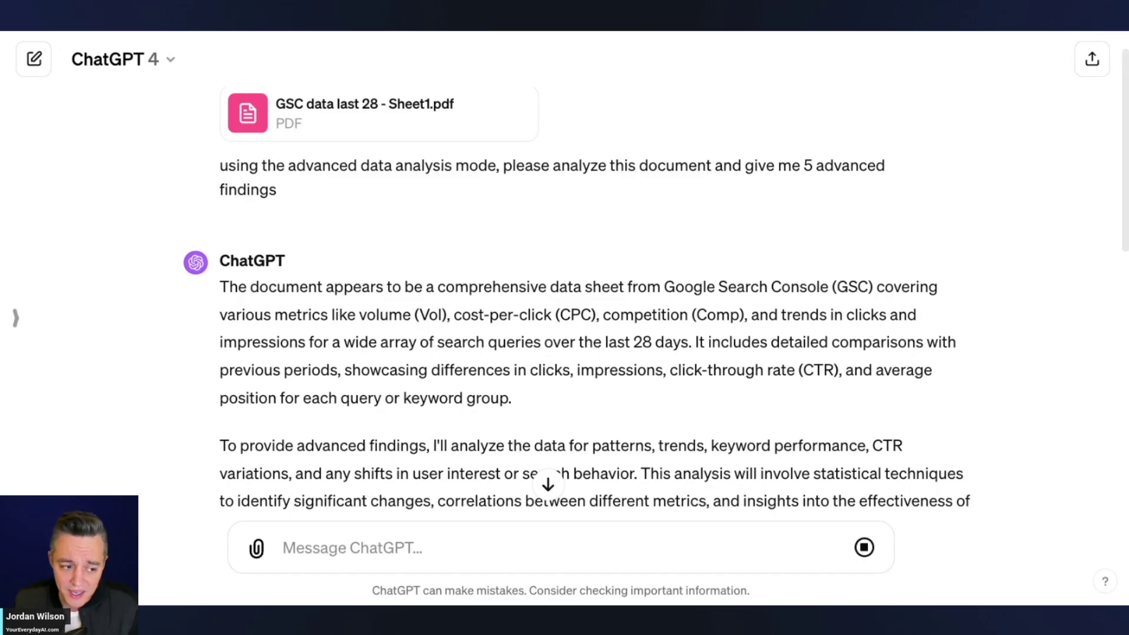
left_click(565, 29)
scroll(530, 216, "down", 10)
scroll(529, 215, "up", 10)
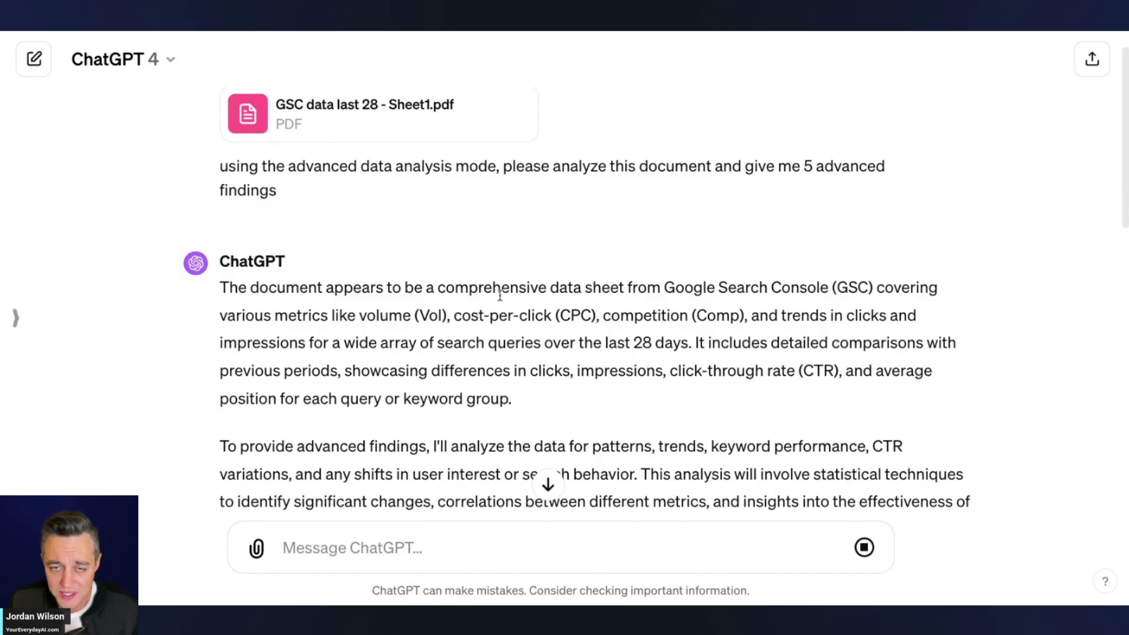
scroll(494, 382, "down", 9)
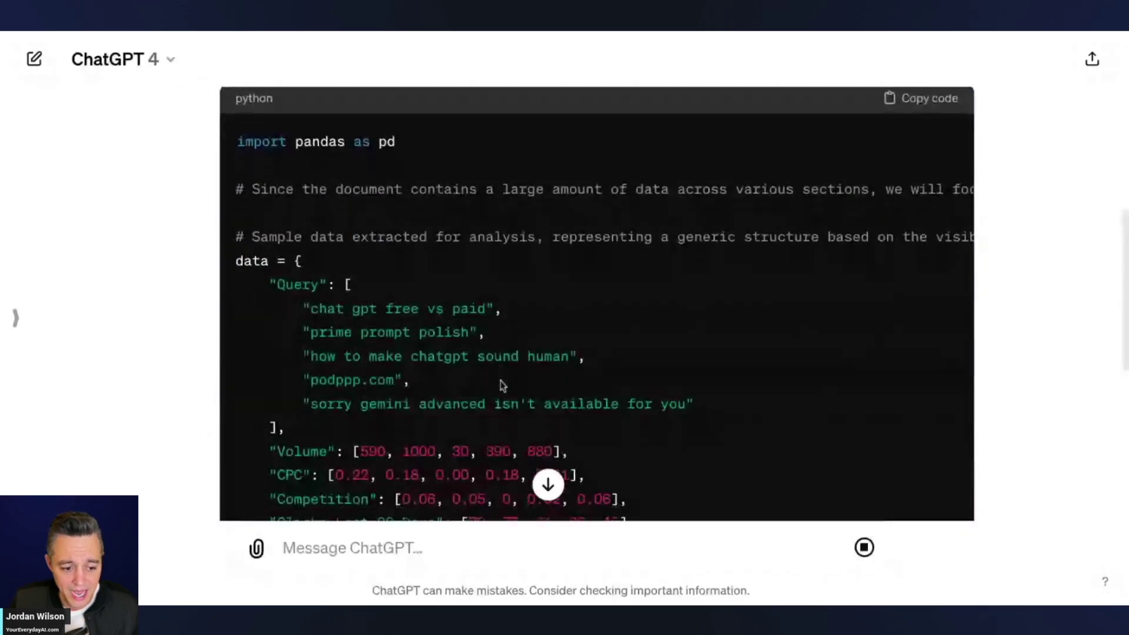
scroll(503, 383, "down", 8)
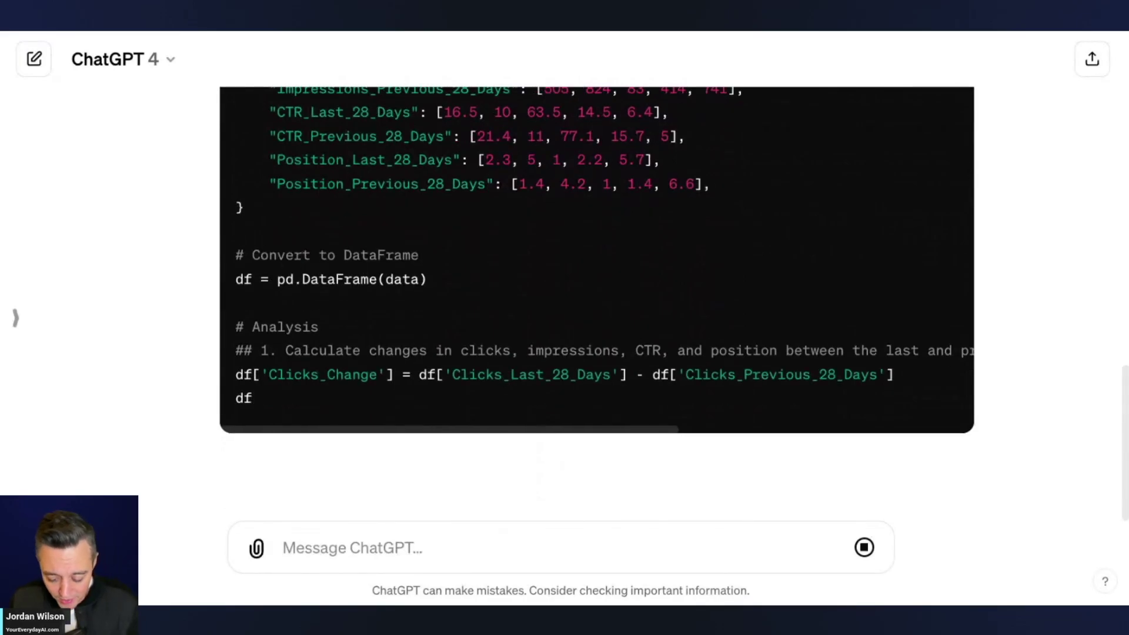
scroll(597, 294, "up", 7)
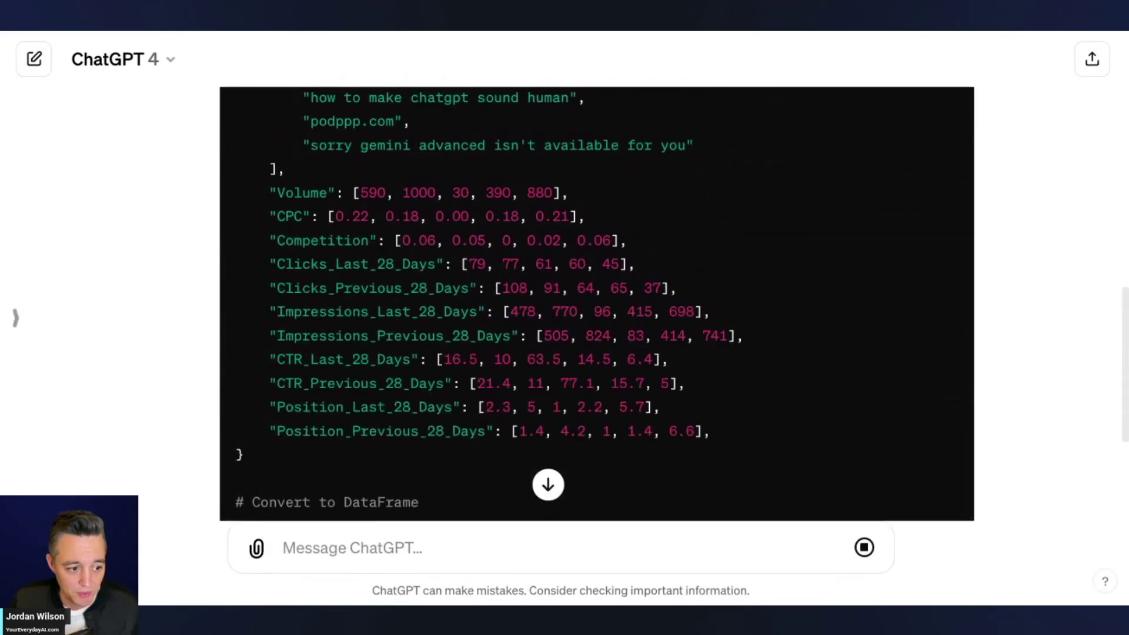
scroll(703, 222, "up", 10)
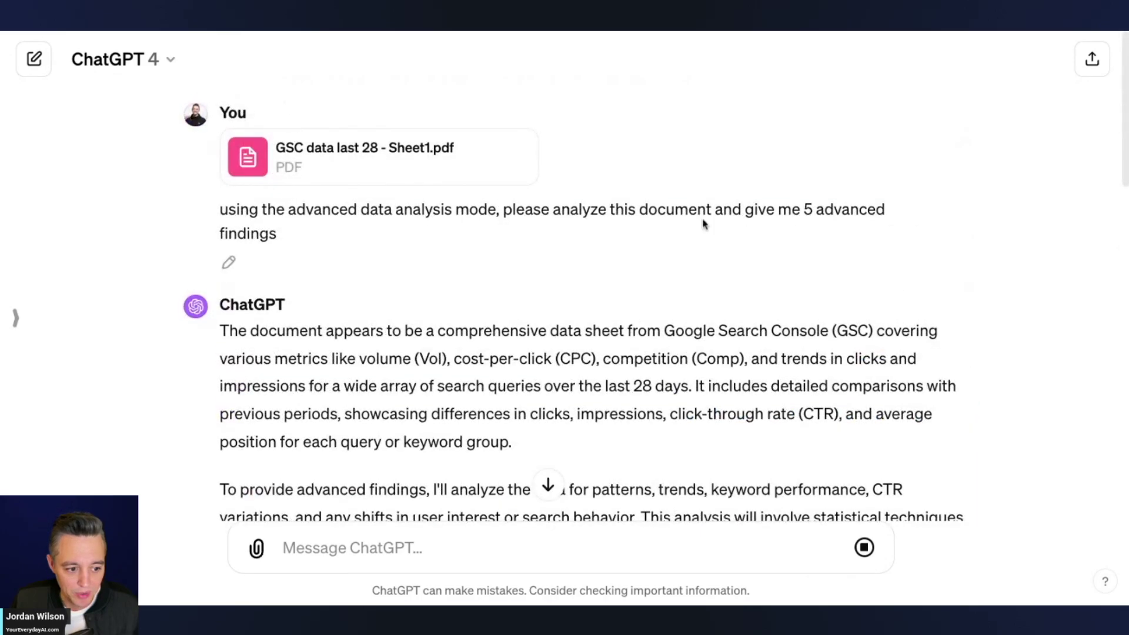
left_click_drag(497, 213, 641, 285)
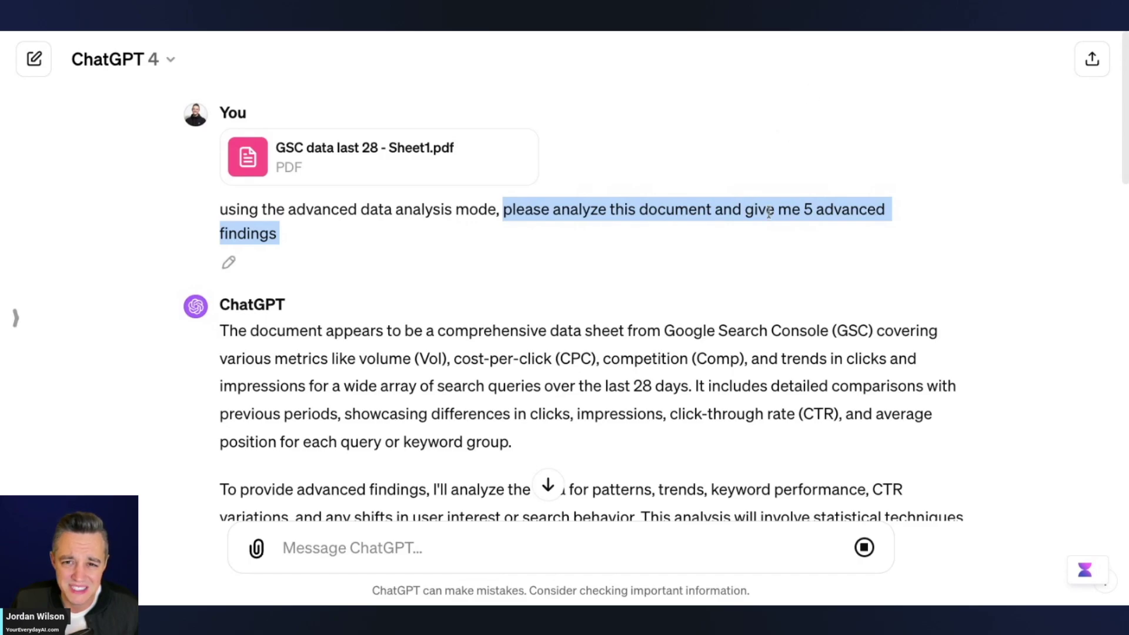
scroll(734, 265, "down", 10)
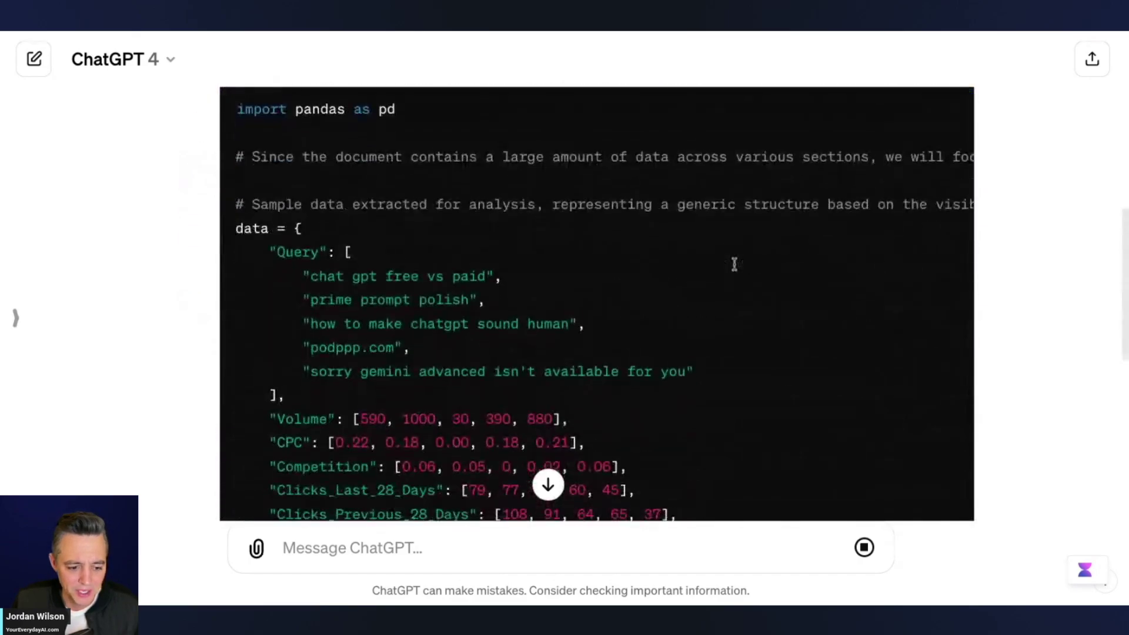
scroll(734, 265, "down", 10)
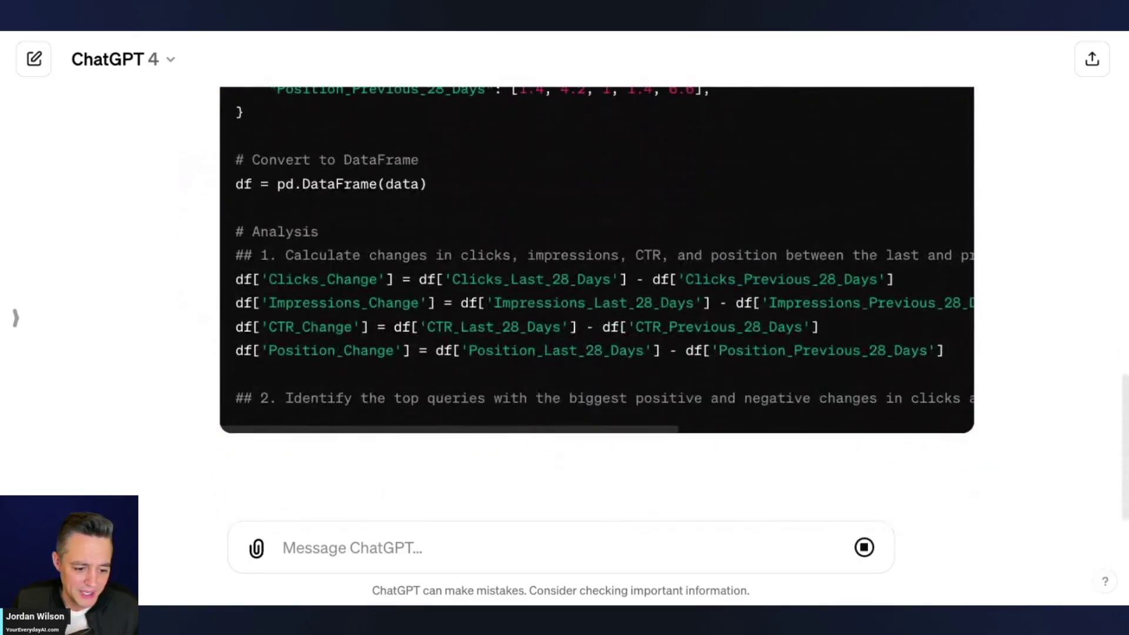
scroll(612, 424, "up", 5)
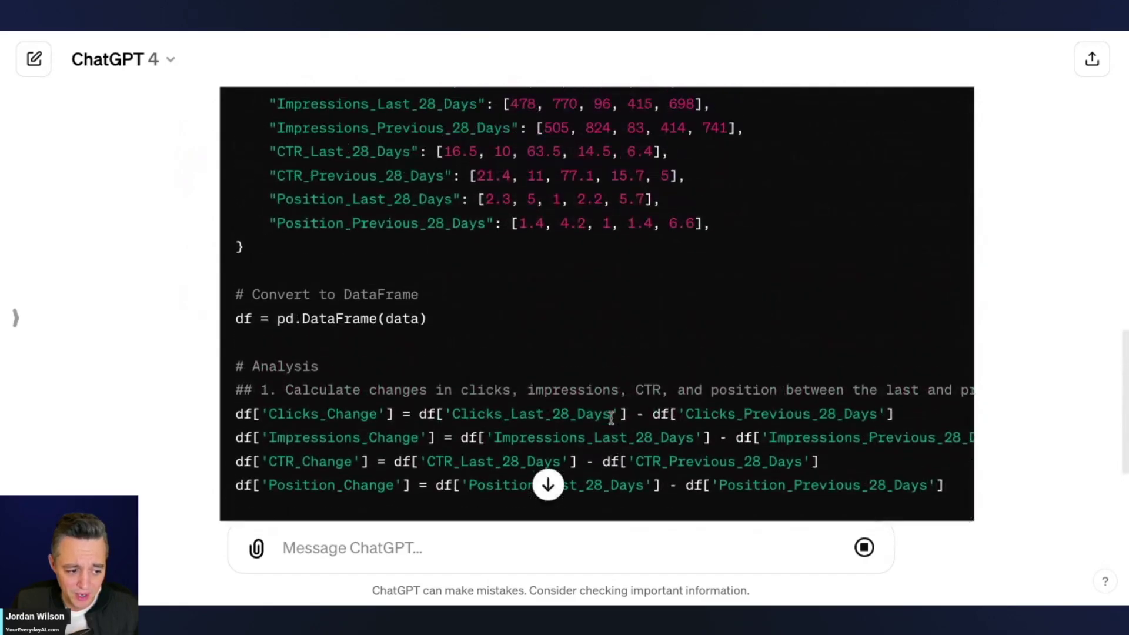
scroll(611, 418, "up", 5)
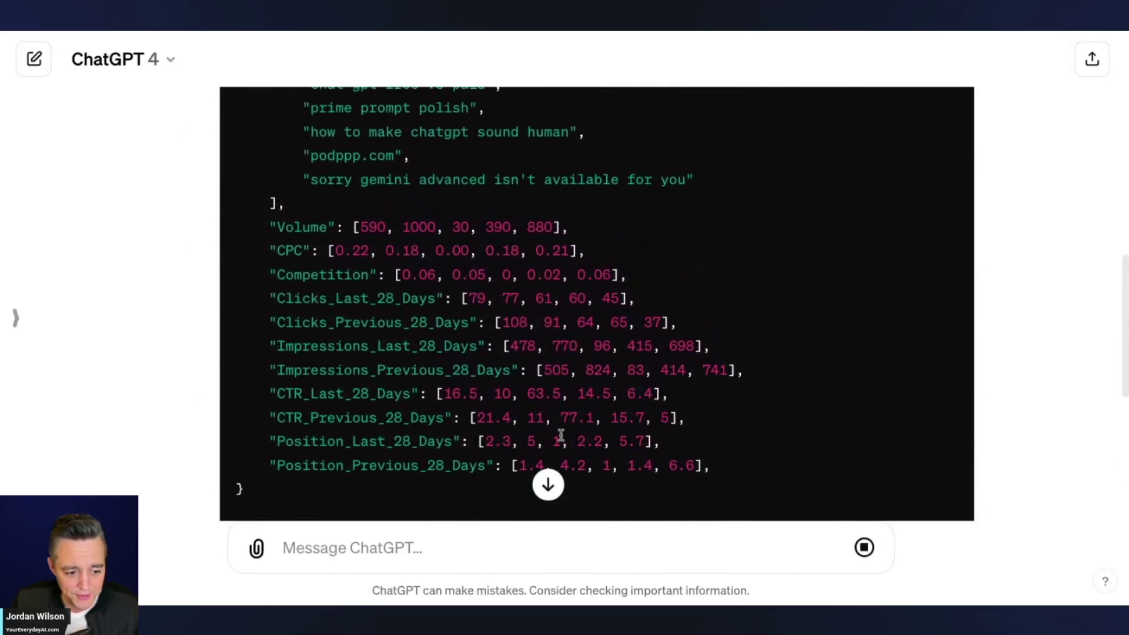
scroll(353, 397, "up", 4)
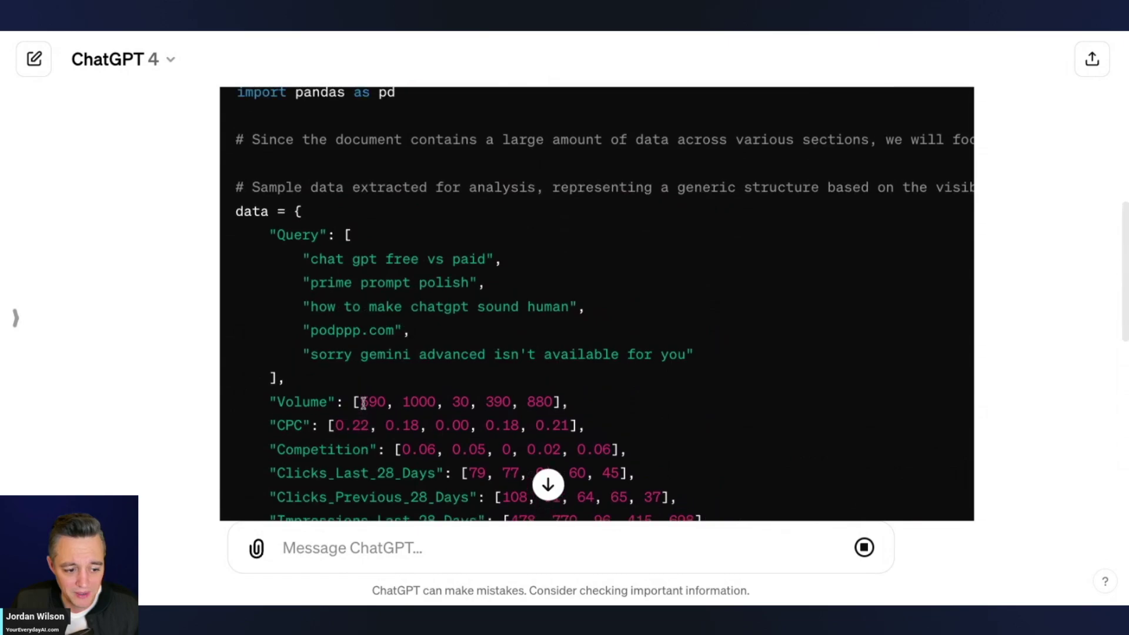
scroll(364, 403, "up", 3)
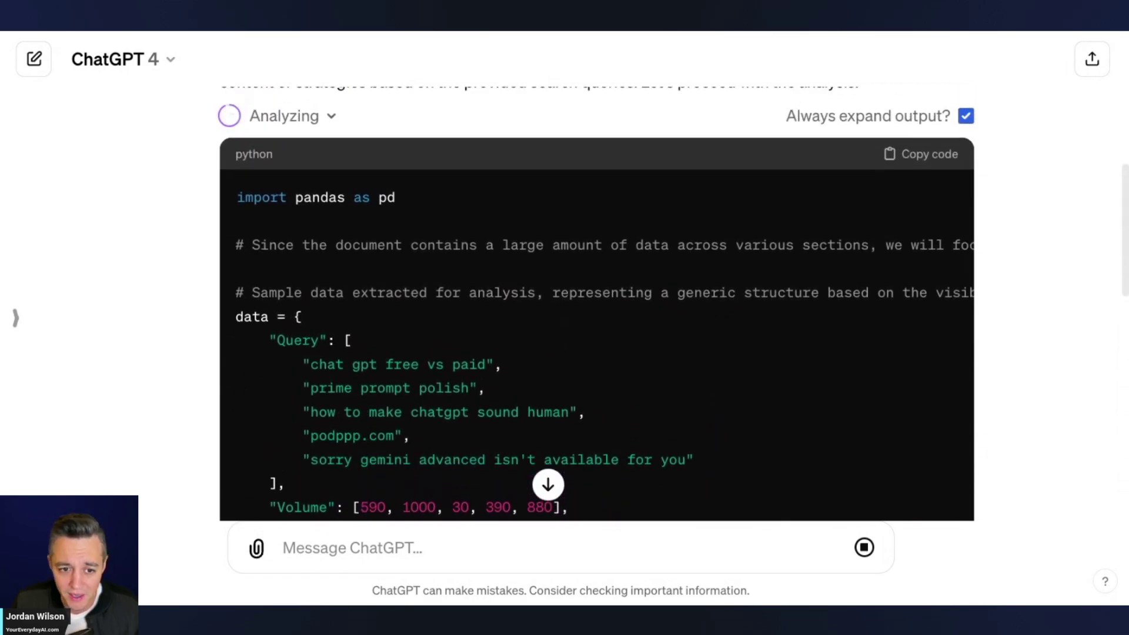
scroll(365, 403, "up", 2)
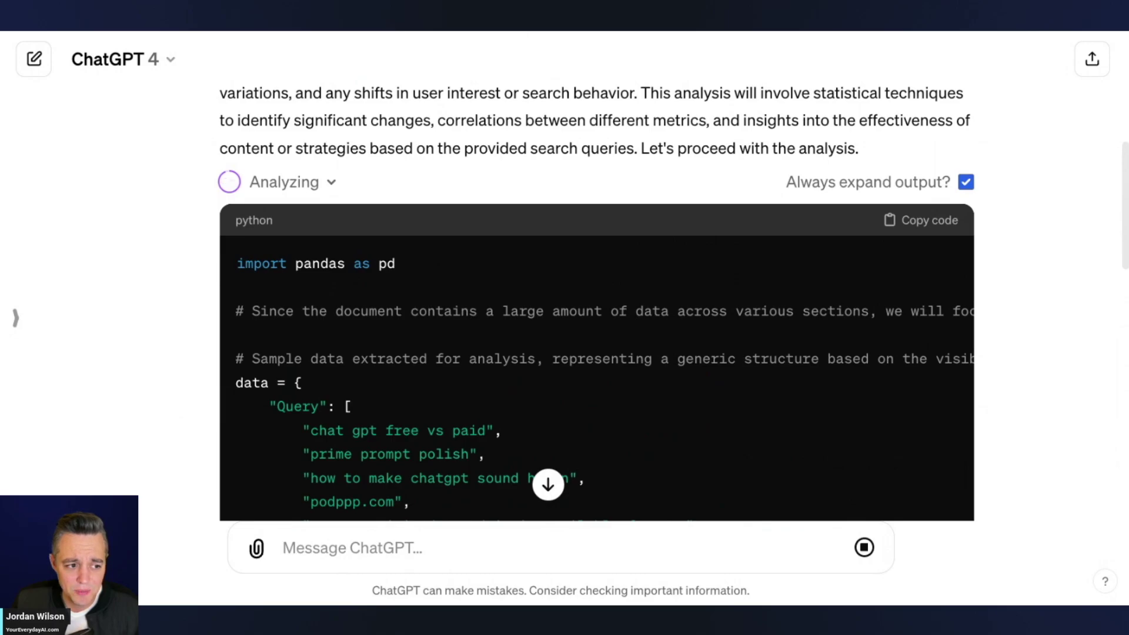
left_click(530, 31)
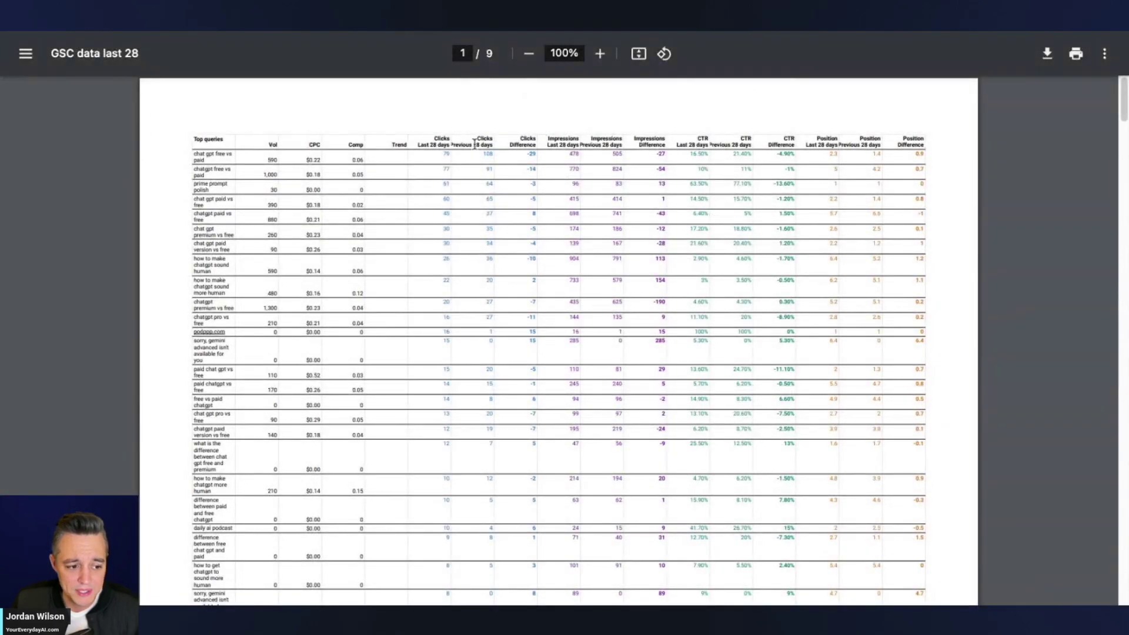
left_click_drag(421, 139, 656, 149)
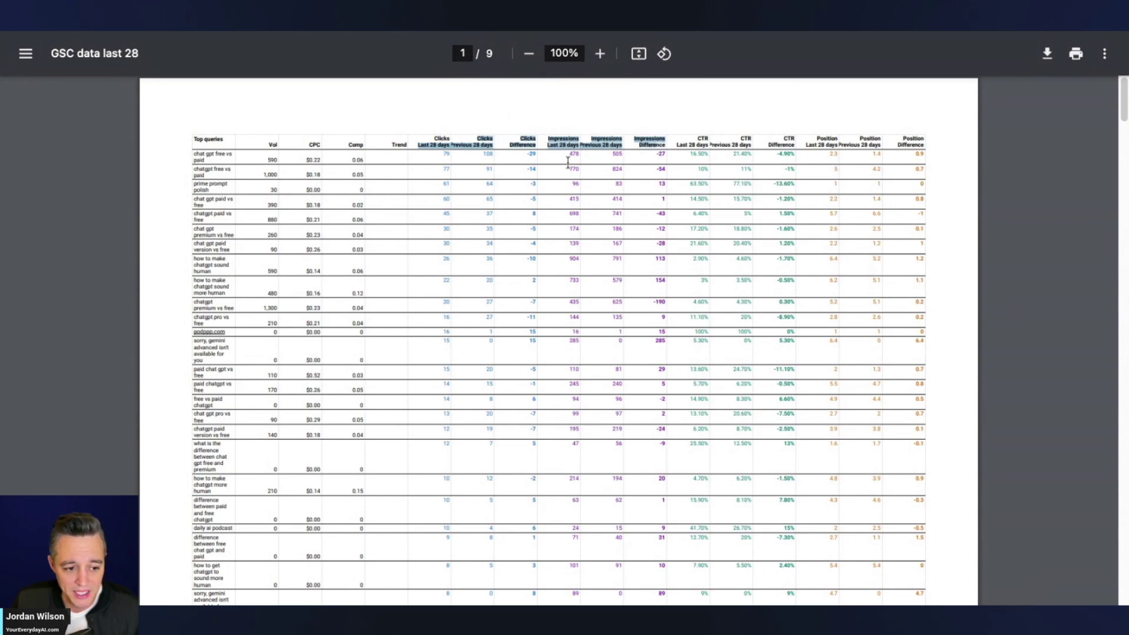
left_click(654, 147)
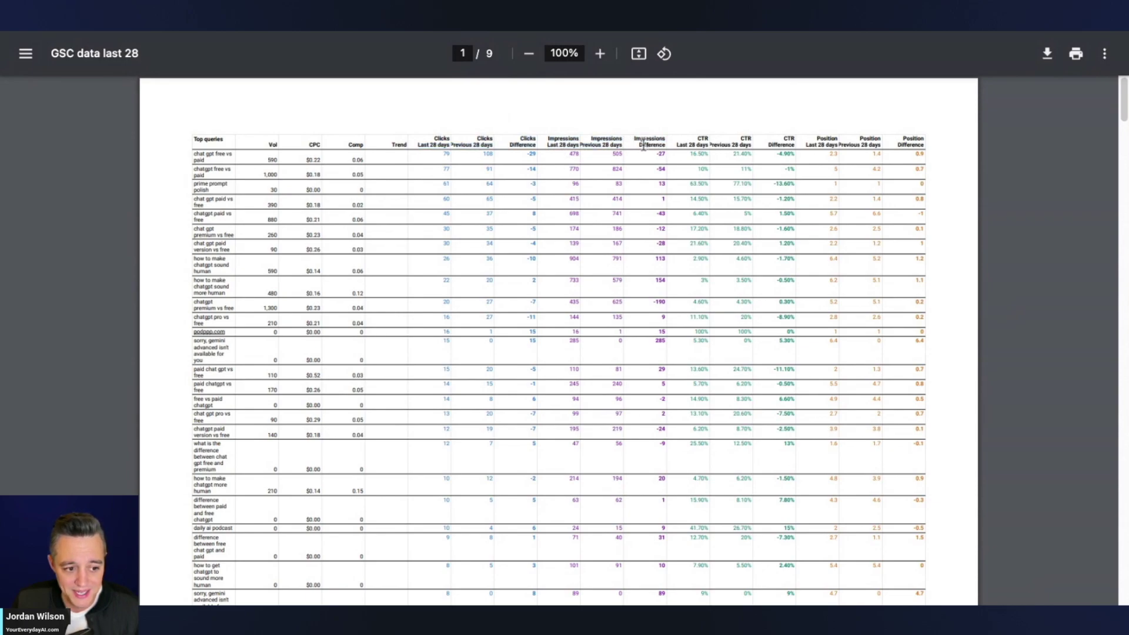
left_click_drag(507, 143, 632, 159)
left_click(635, 154)
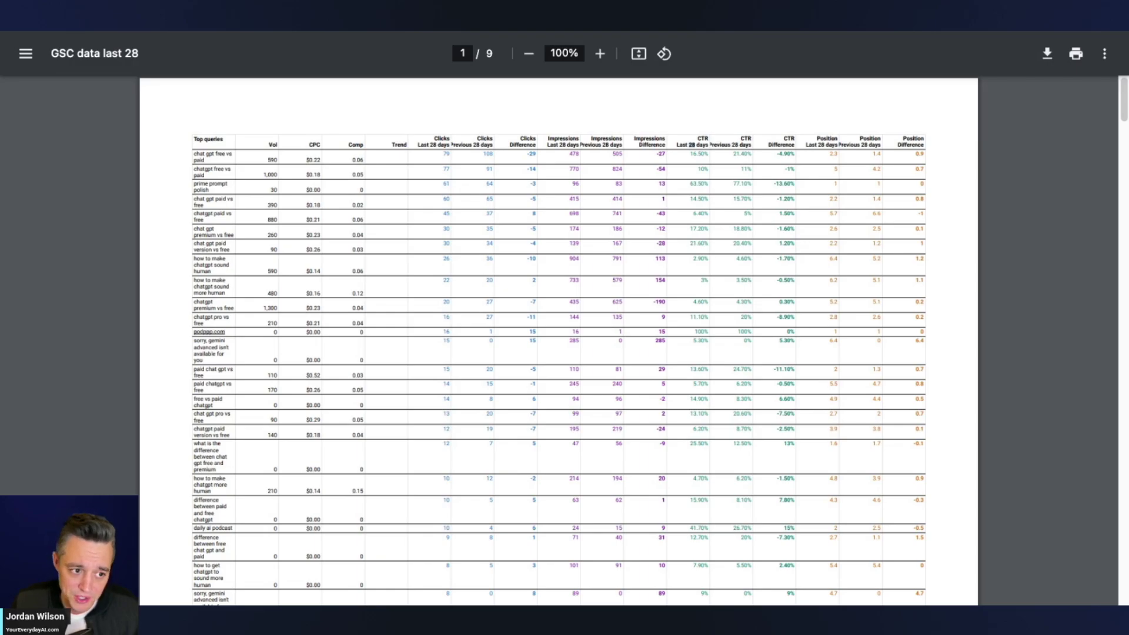
key("ctrl+Tab")
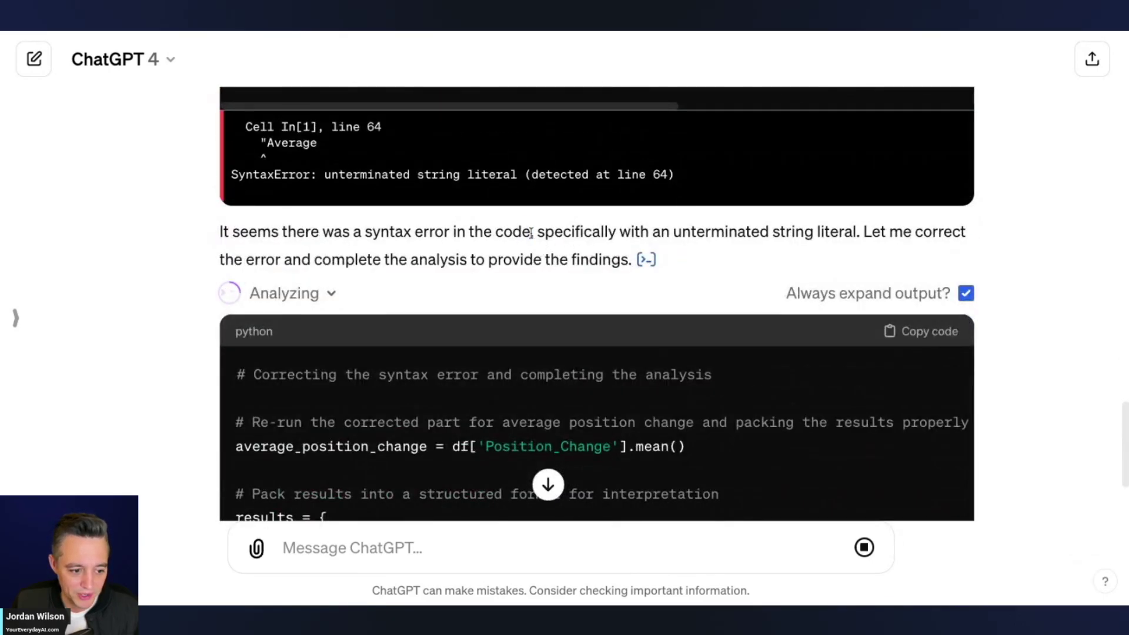
left_click_drag(526, 234, 213, 240)
left_click(226, 233)
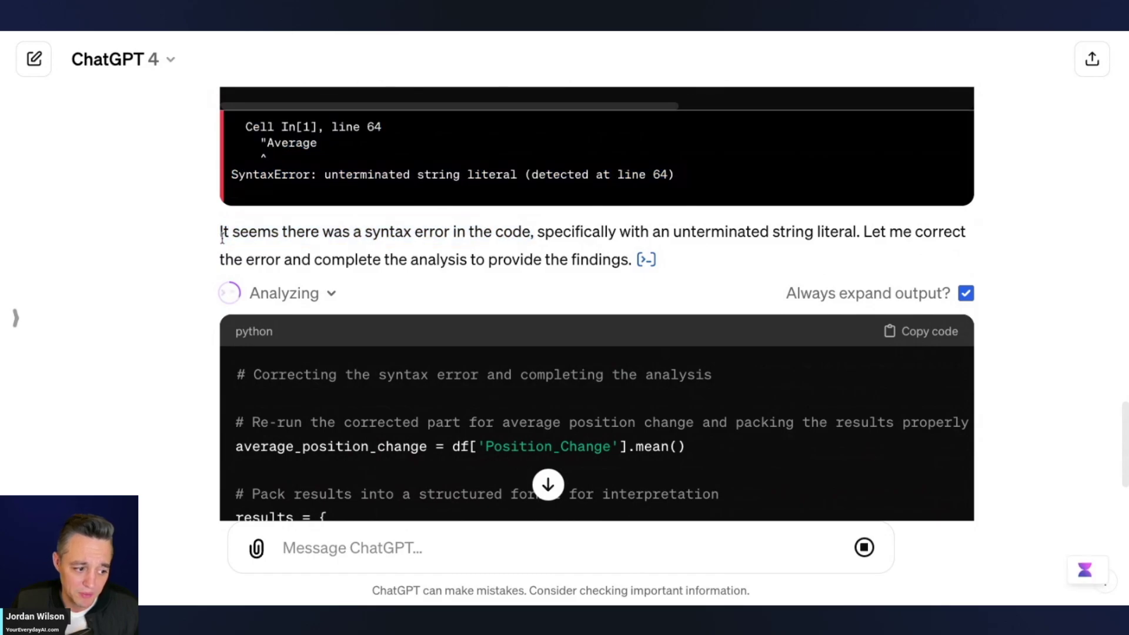
scroll(319, 259, "down", 1)
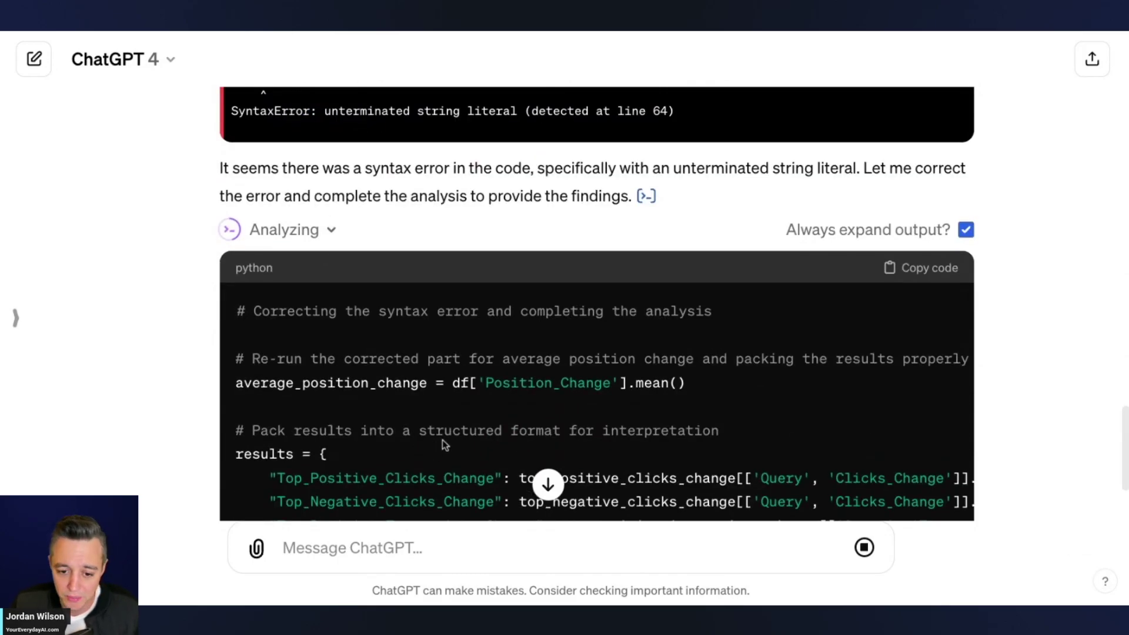
scroll(575, 400, "down", 1)
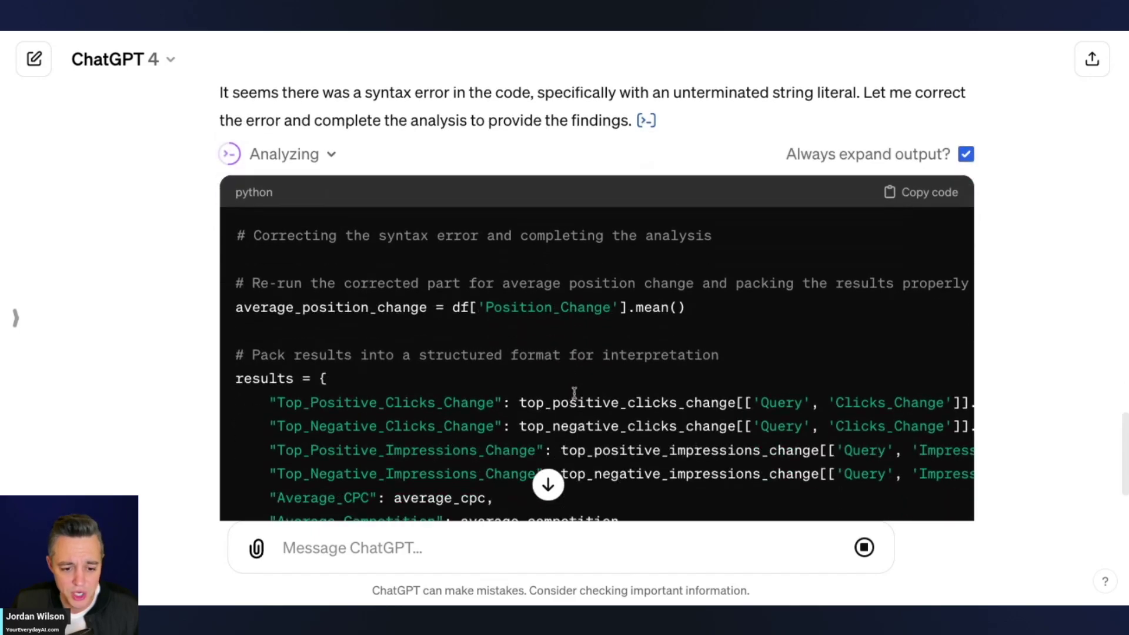
scroll(574, 390, "up", 7)
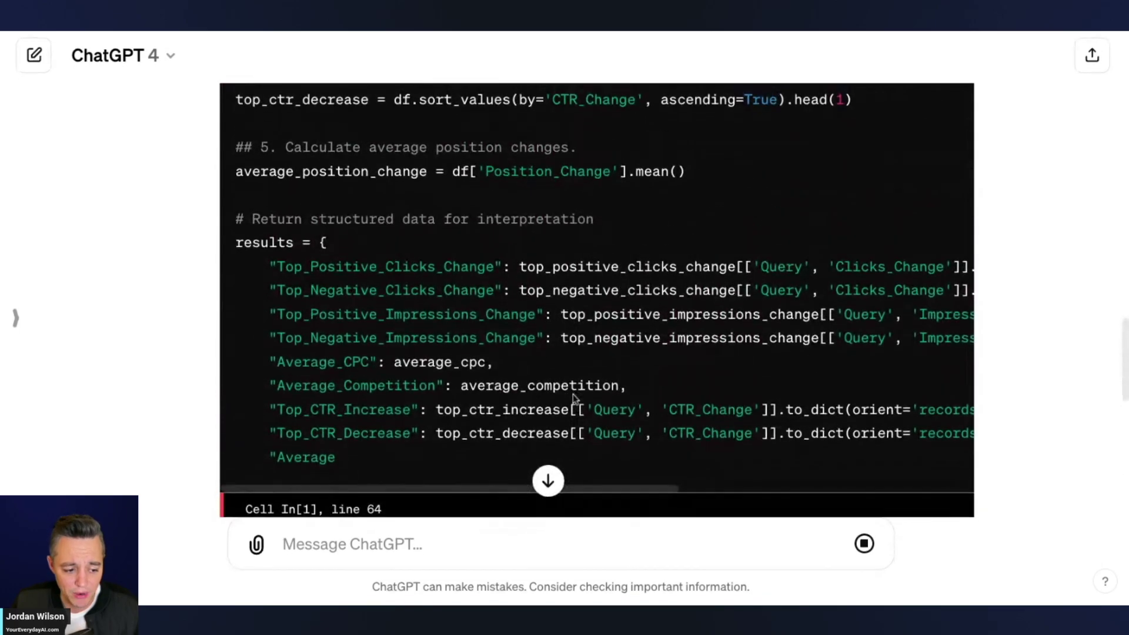
scroll(575, 399, "down", 3)
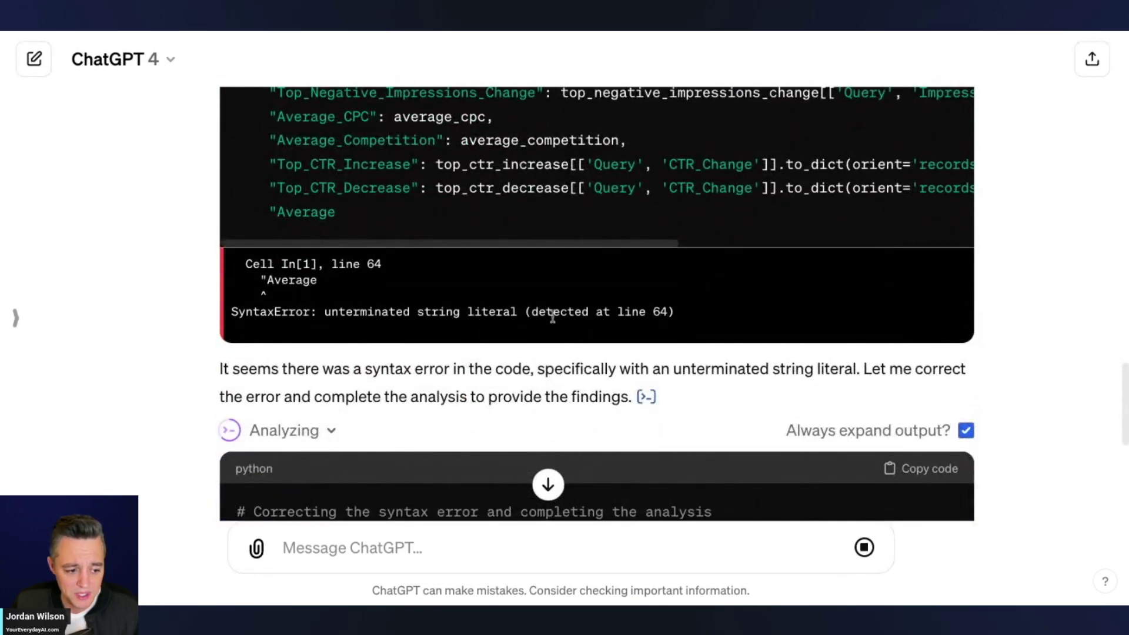
left_click_drag(706, 320, 262, 261)
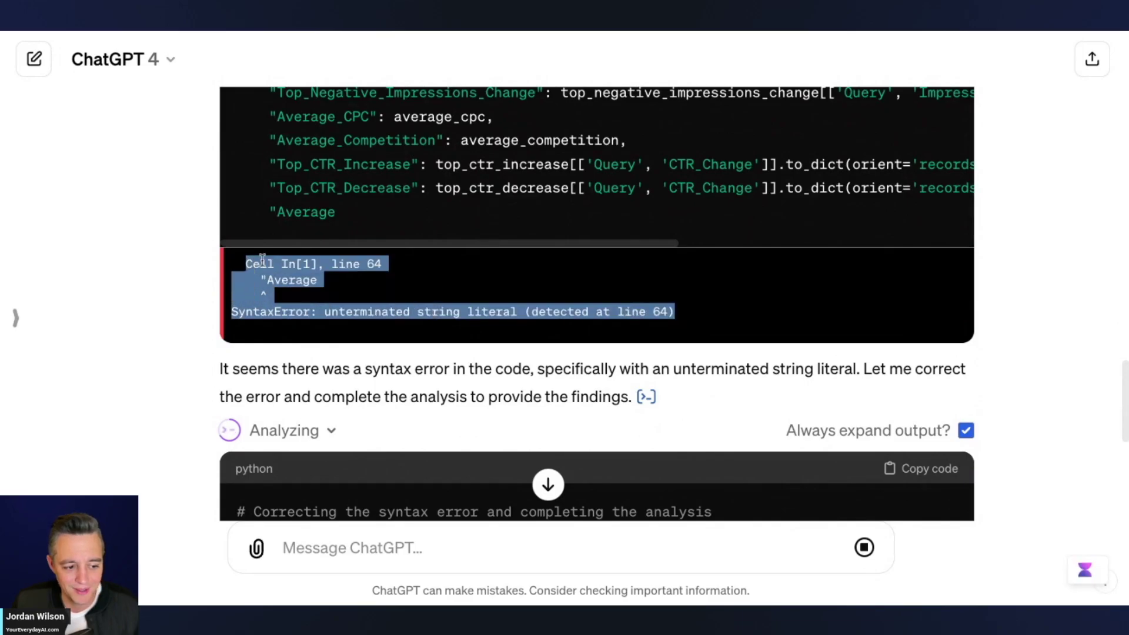
scroll(500, 250, "up", 5)
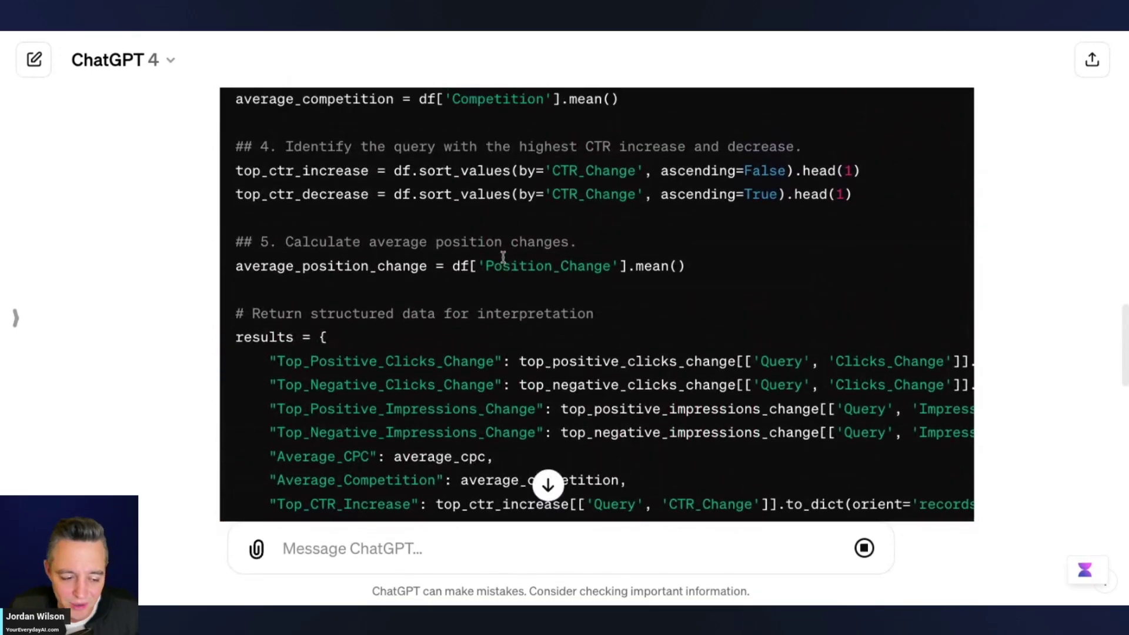
scroll(503, 257, "up", 5)
scroll(506, 264, "up", 3)
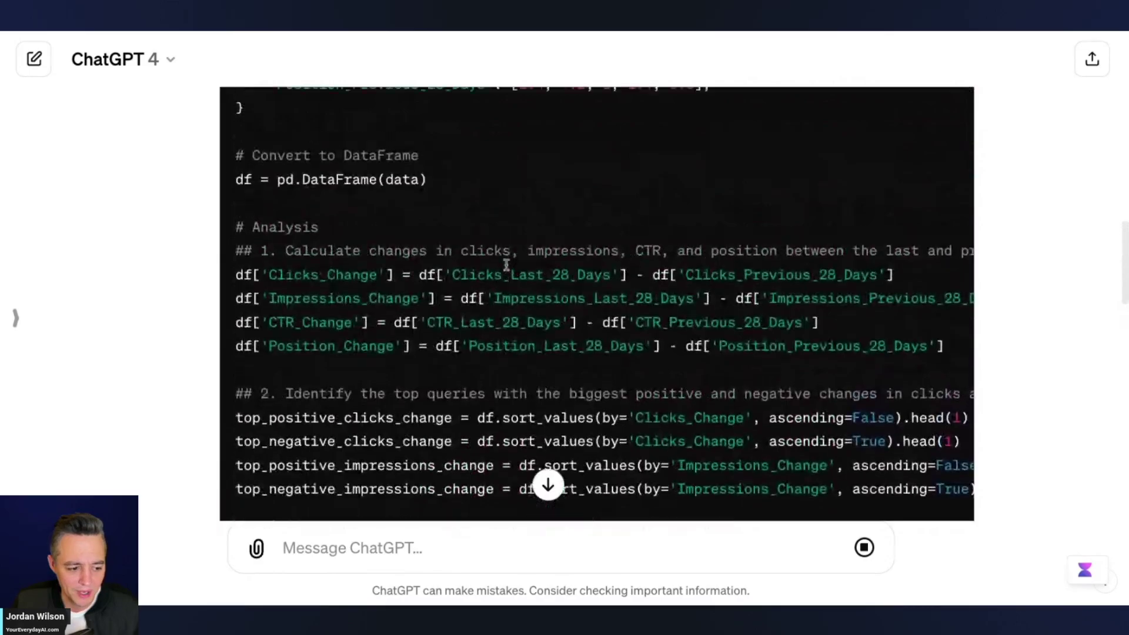
scroll(505, 262, "up", 7)
scroll(505, 267, "down", 8)
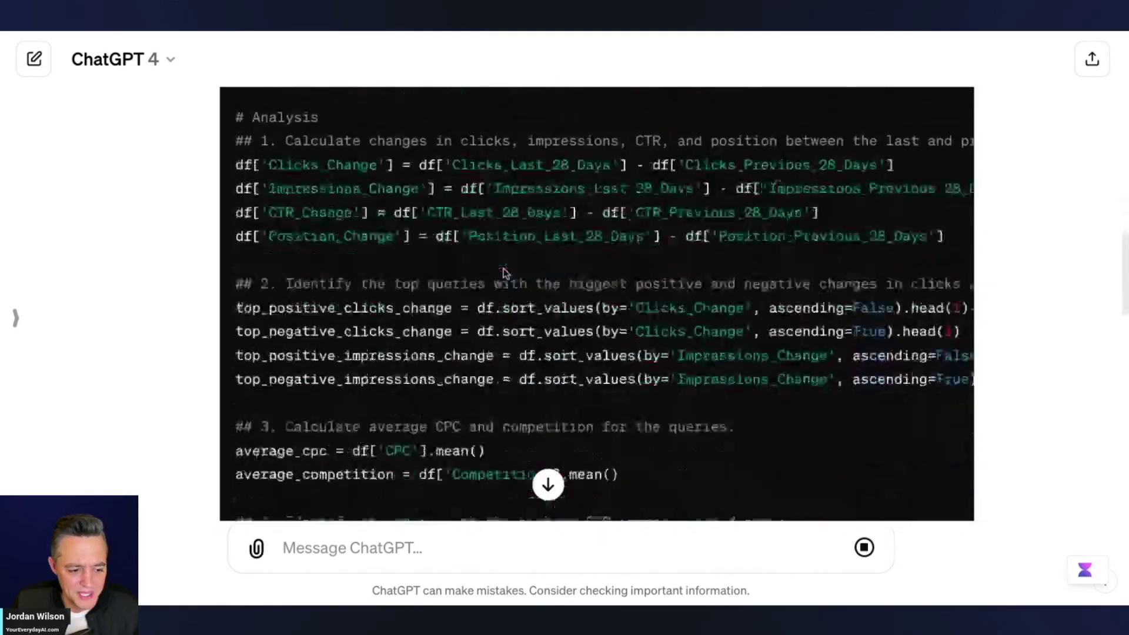
scroll(503, 271, "down", 15)
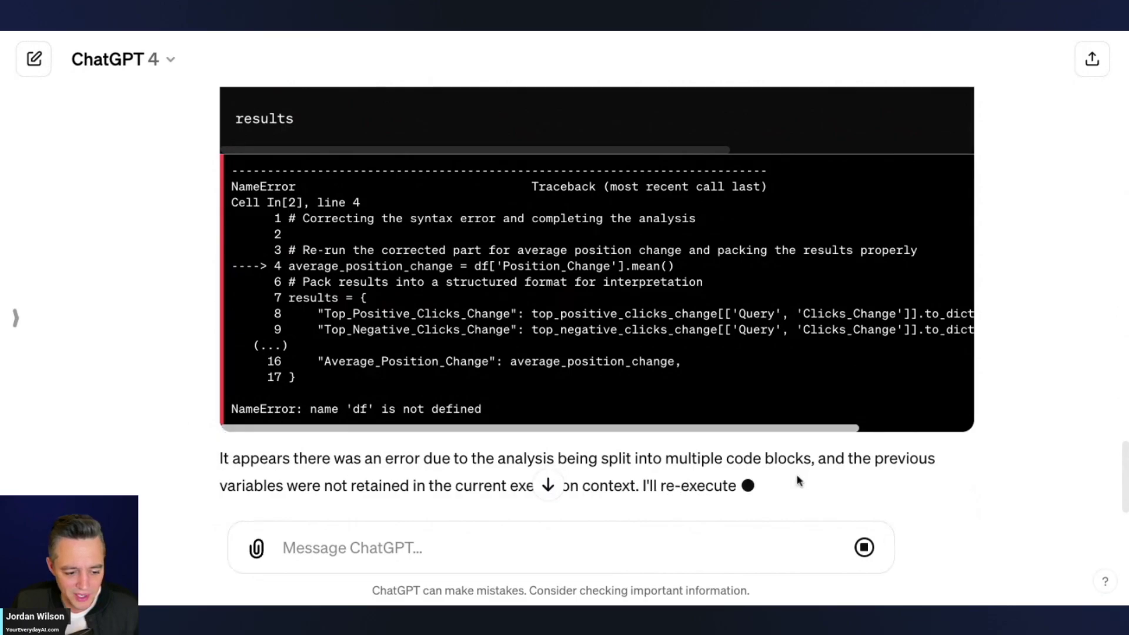
scroll(604, 446, "down", 2)
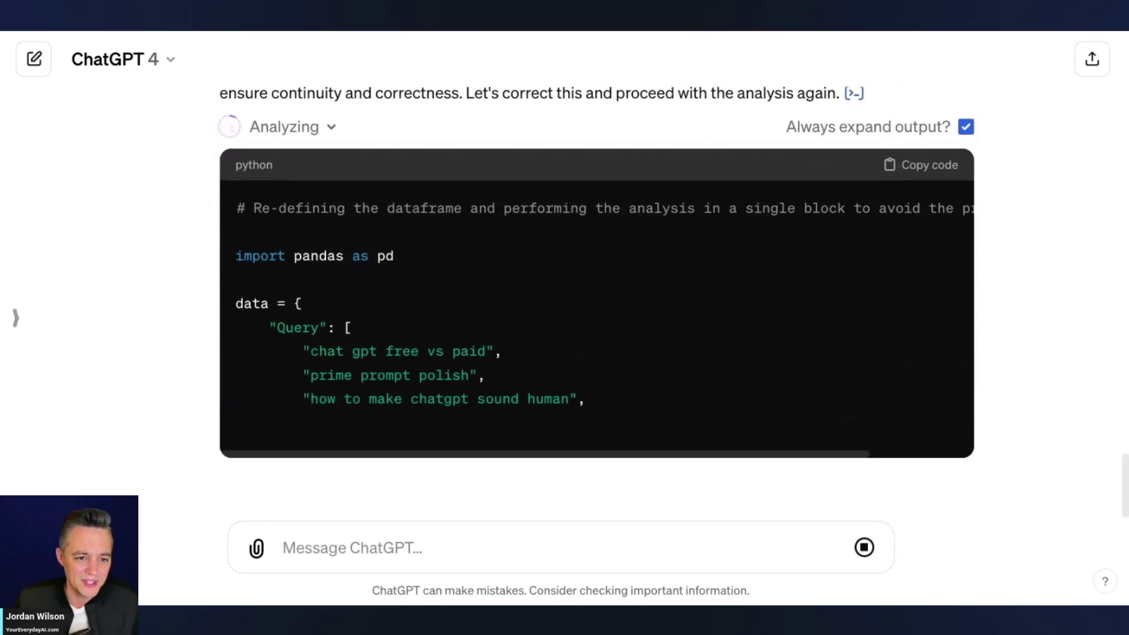
key("ctrl+Tab")
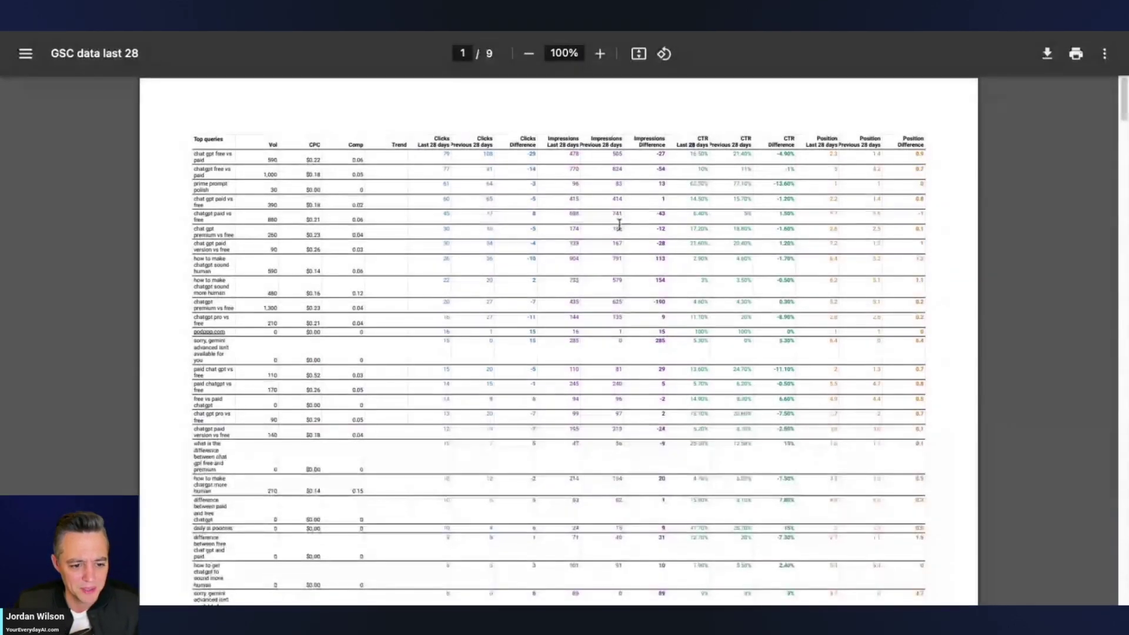
scroll(625, 229, "down", 10)
scroll(626, 227, "up", 10)
scroll(625, 227, "up", 1)
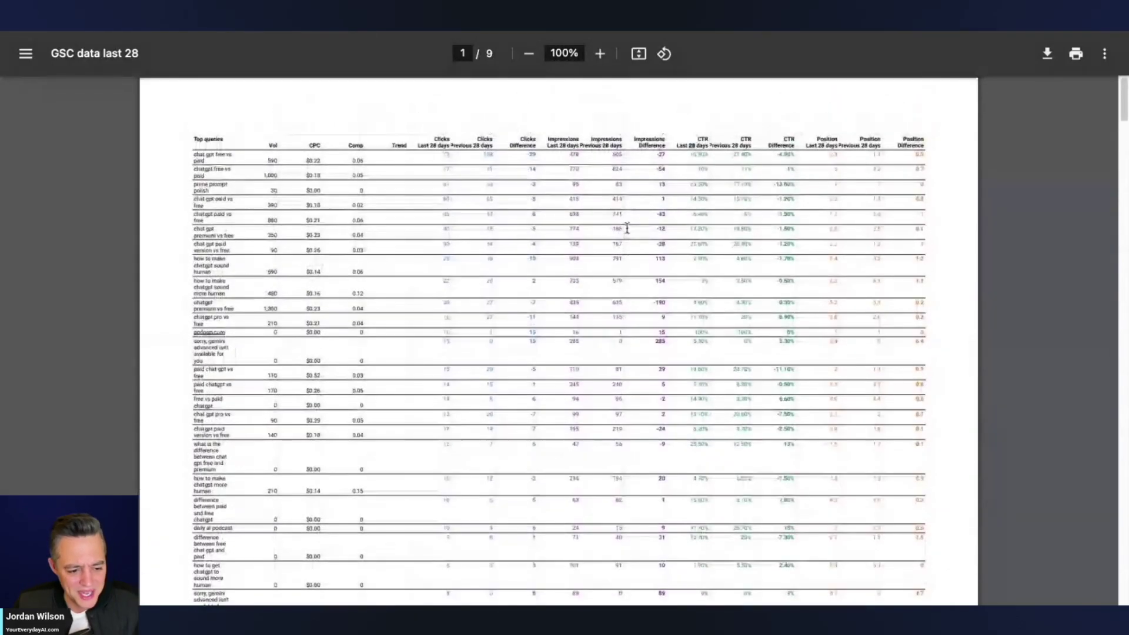
scroll(627, 227, "down", 15)
scroll(627, 228, "down", 20)
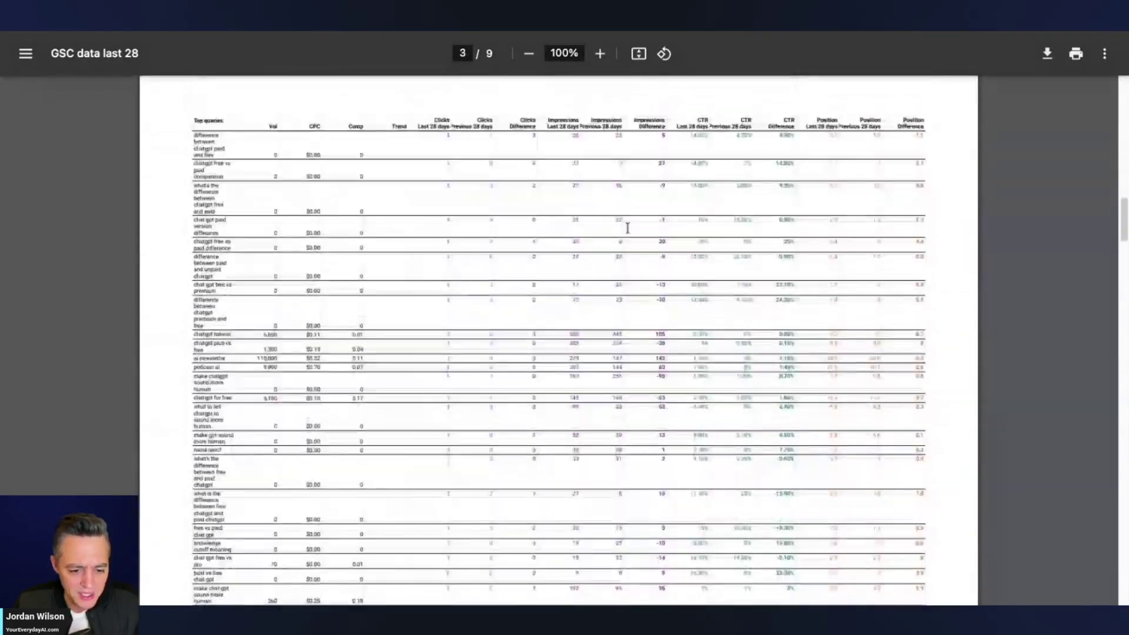
scroll(628, 228, "down", 20)
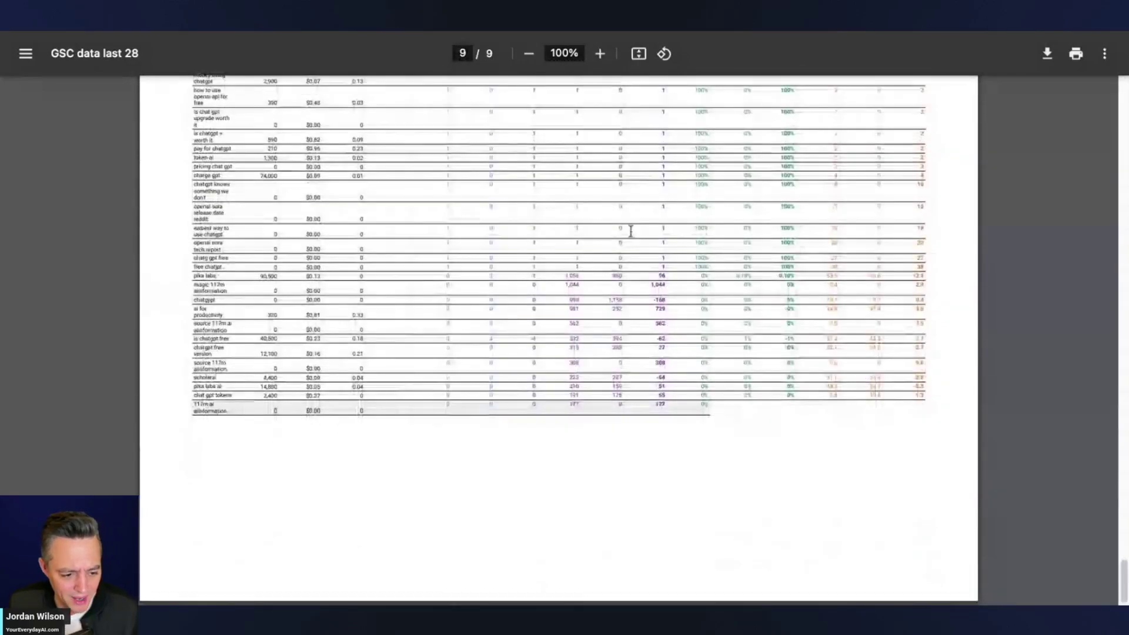
scroll(588, 183, "up", 20)
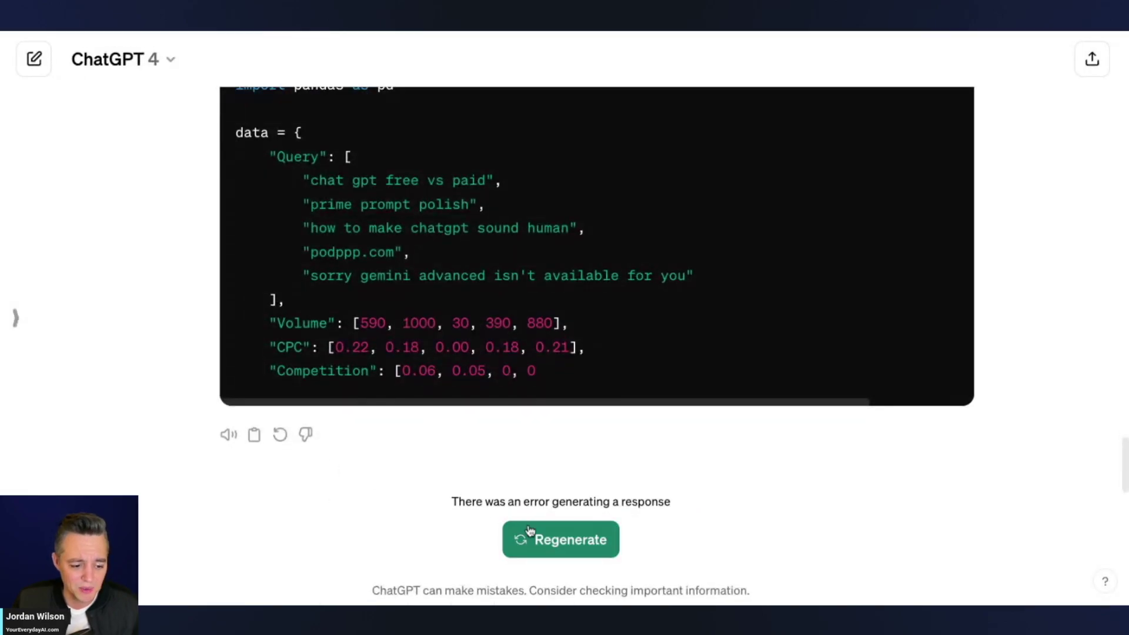
- Regenerate the advanced analysis response that failed with an error
left_click(583, 556)
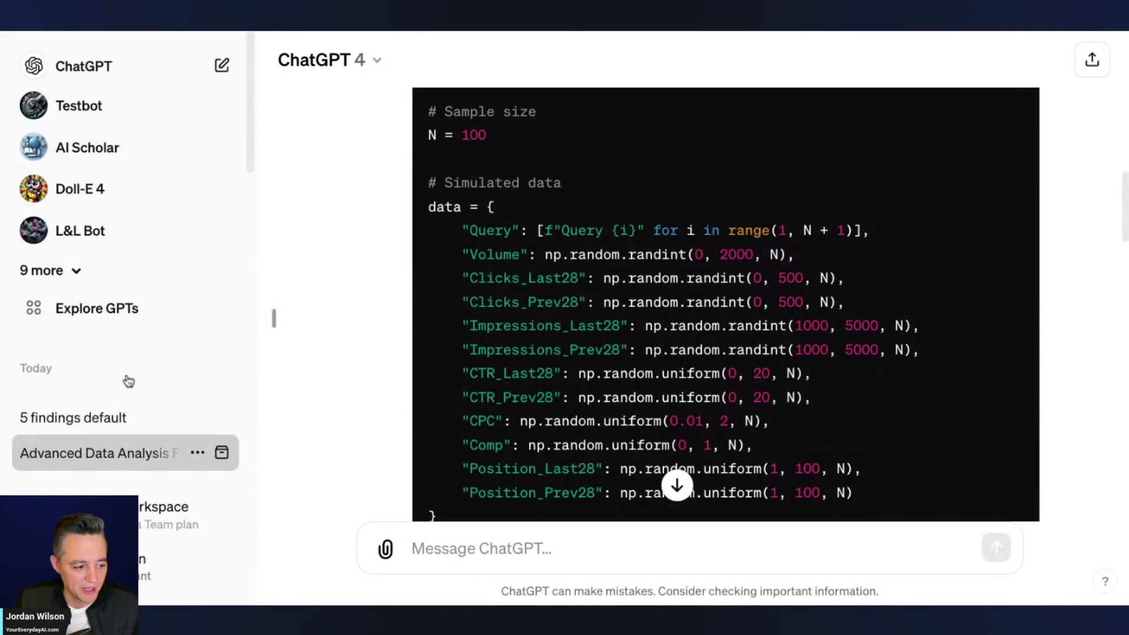
- Switch between the sidebar chats and settle on '5 findings default'
scroll(126, 378, "down", 3)
left_click(125, 349)
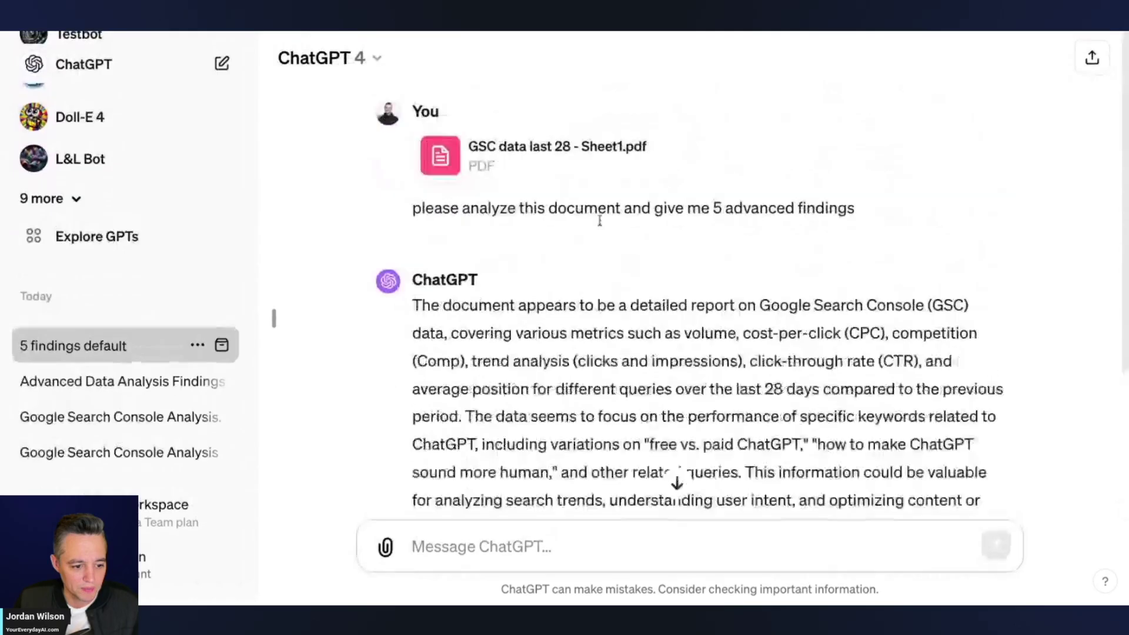
left_click(133, 386)
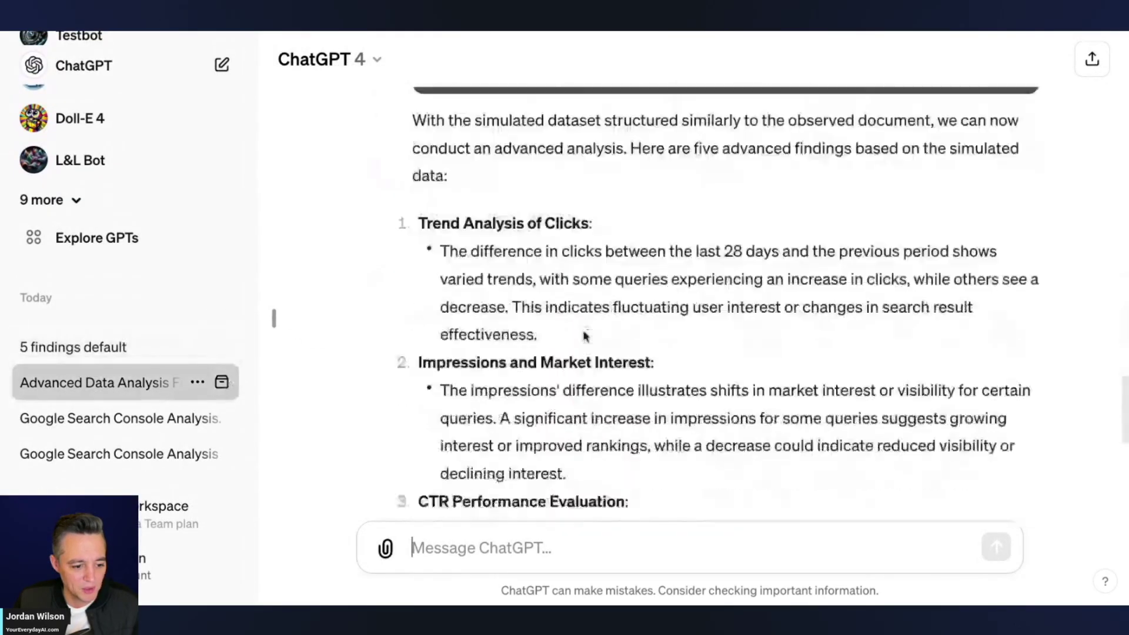
scroll(585, 330, "up", 10)
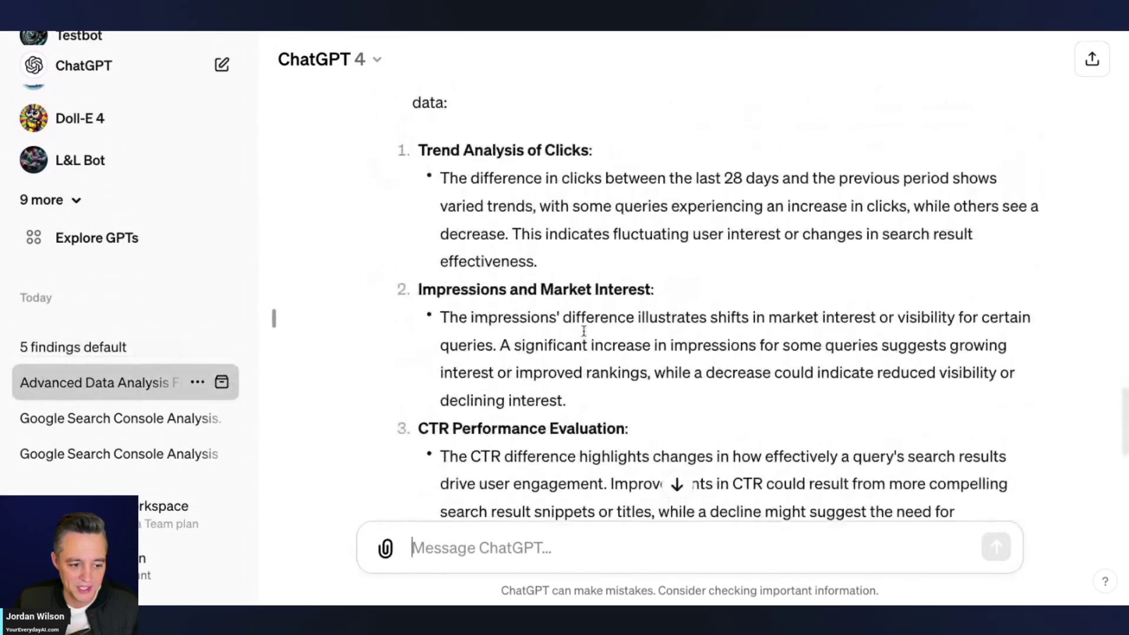
scroll(585, 330, "up", 10)
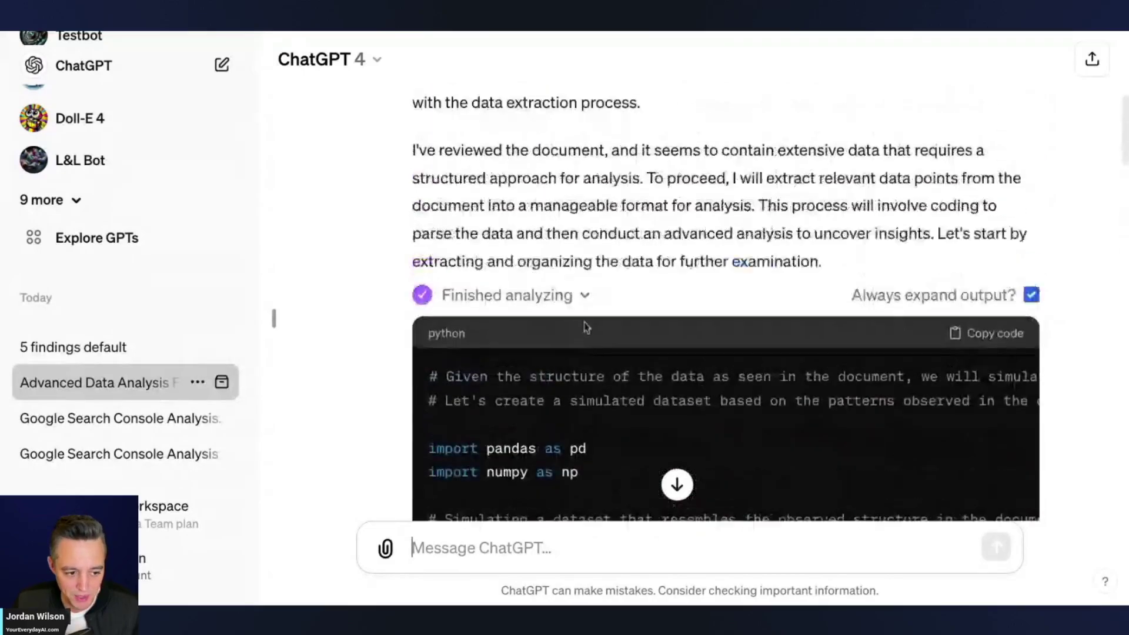
scroll(586, 316, "down", 10)
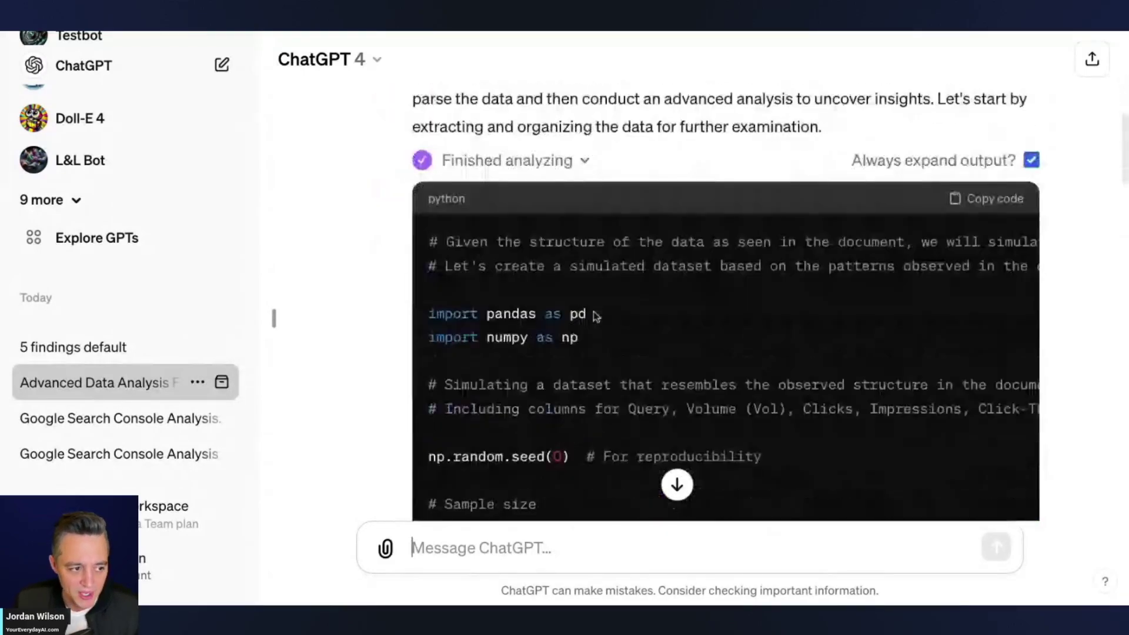
scroll(532, 200, "down", 10)
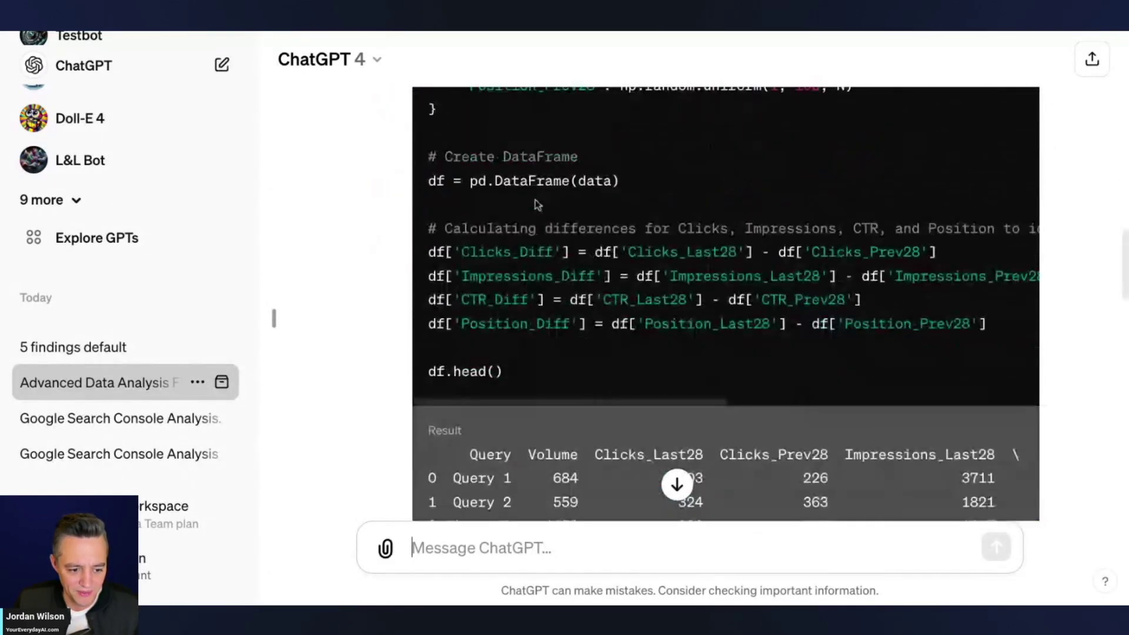
left_click(122, 363)
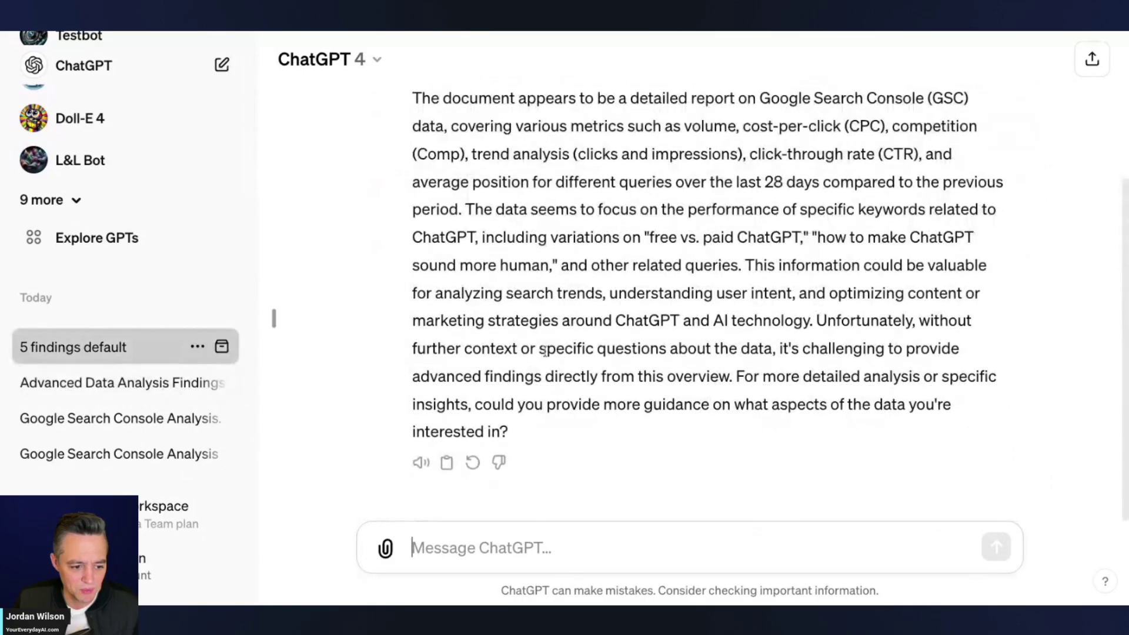
scroll(547, 353, "up", 2)
scroll(547, 349, "down", 1)
scroll(547, 349, "up", 2)
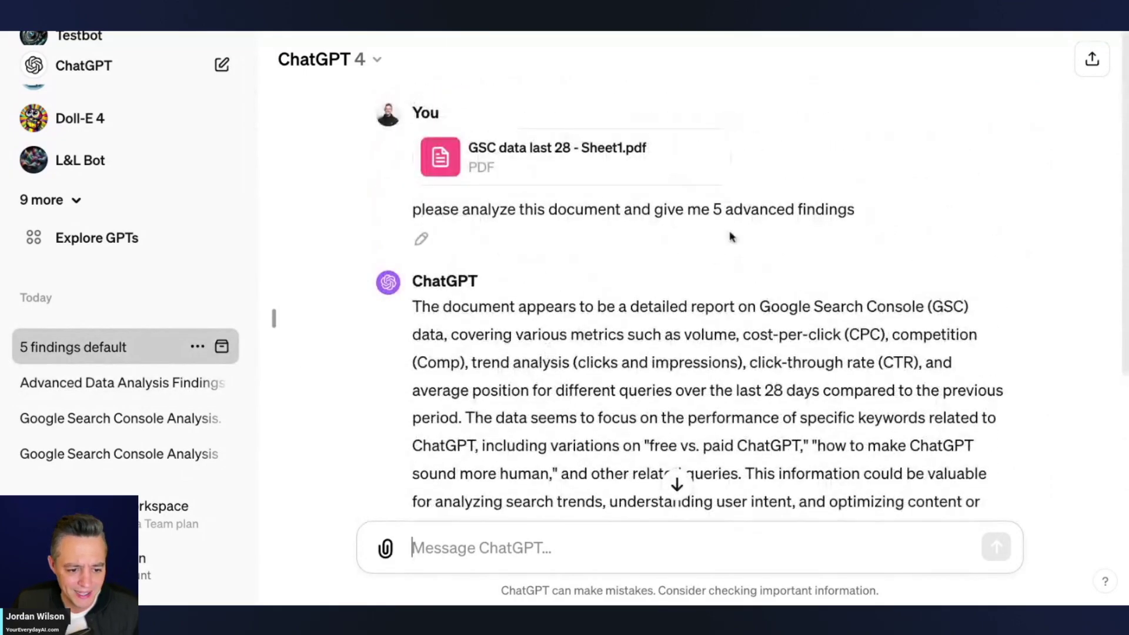
- Highlight the 5-findings prompt and the reply's admission that it cannot give findings
left_click_drag(869, 213, 405, 218)
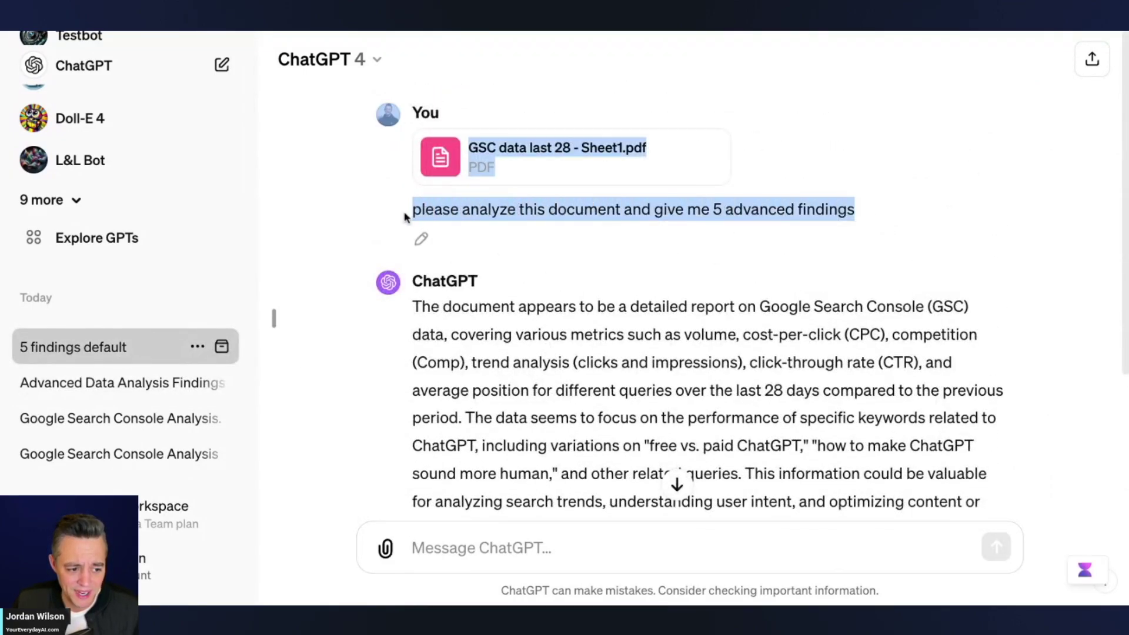
left_click(443, 214)
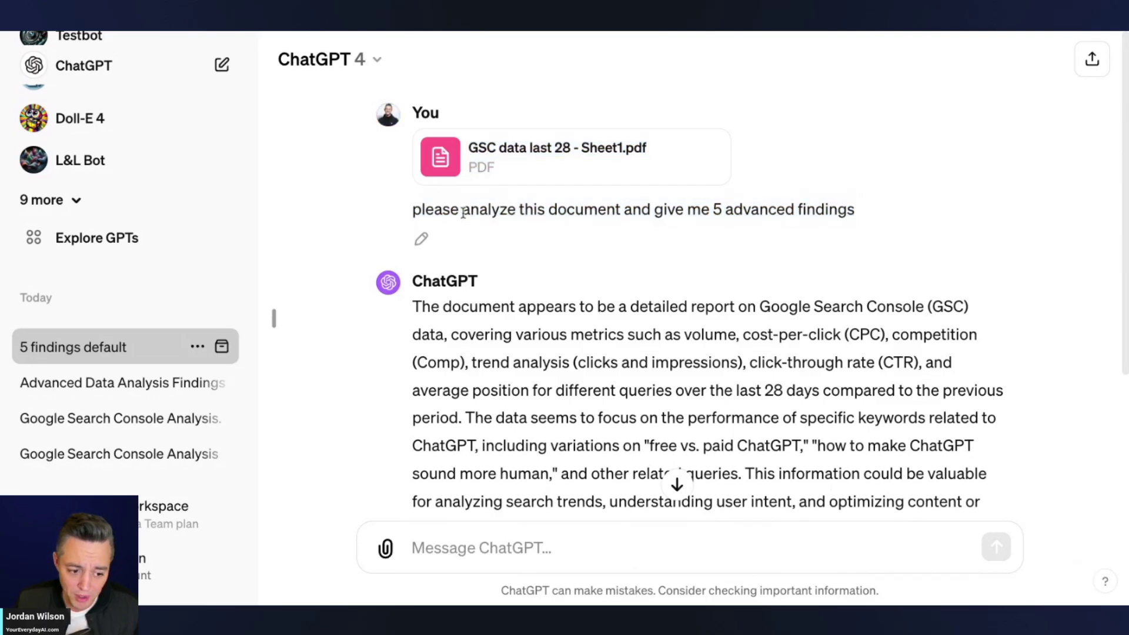
scroll(653, 306, "down", 2)
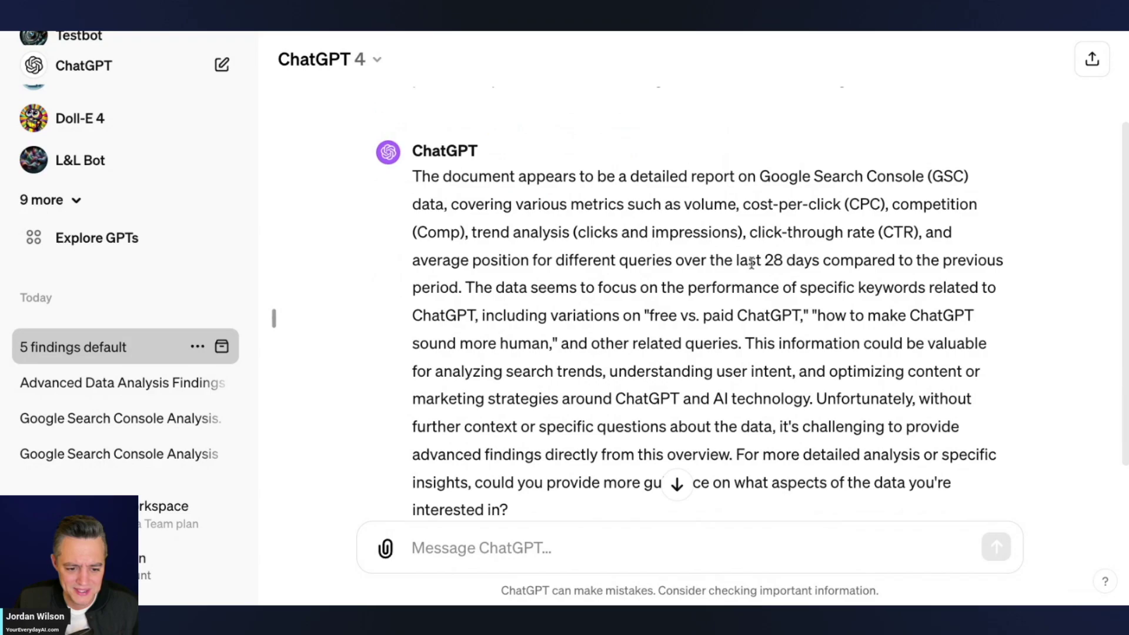
left_click_drag(760, 261, 867, 416)
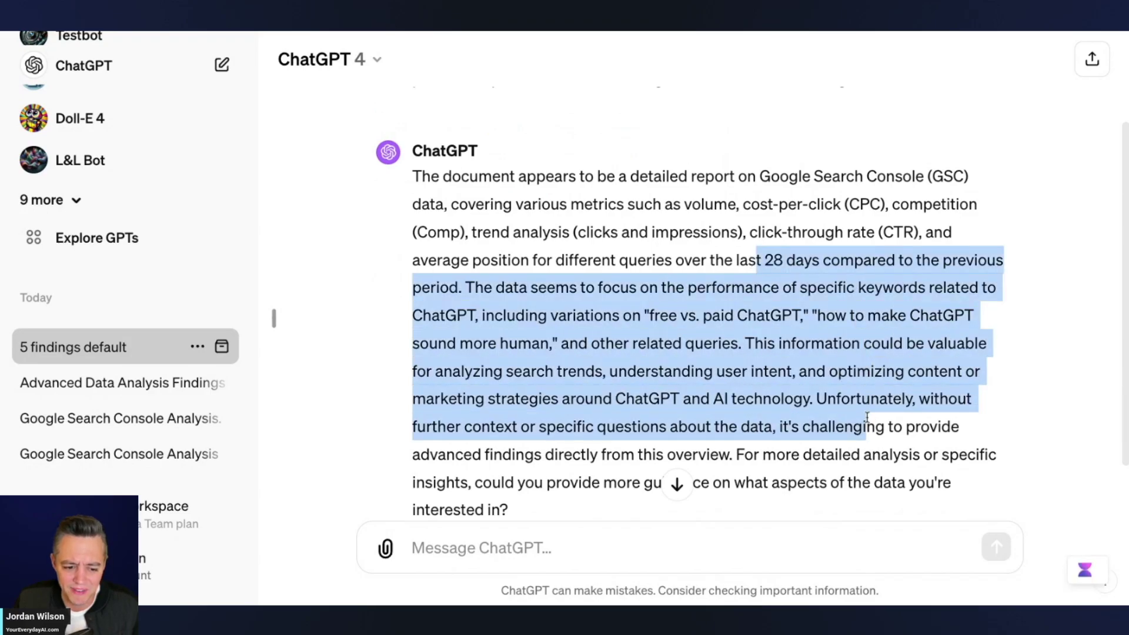
left_click(838, 403)
scroll(844, 471, "down", 1)
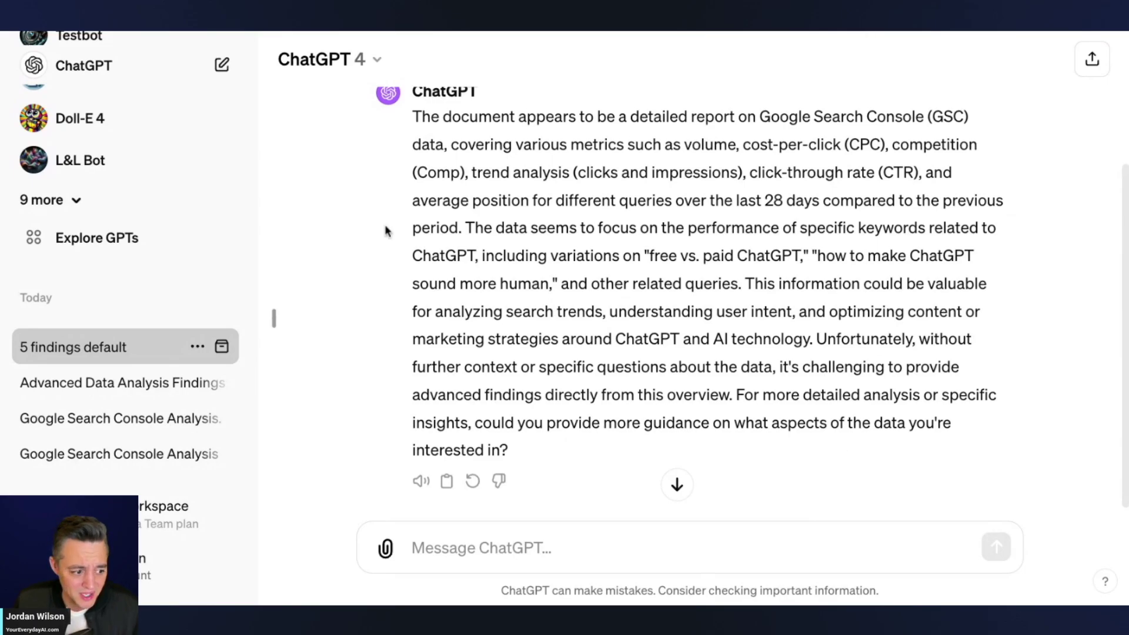
- Scroll through the code and findings in the 'Advanced Data Analysis Findings' chat
left_click(147, 383)
scroll(741, 194, "down", 10)
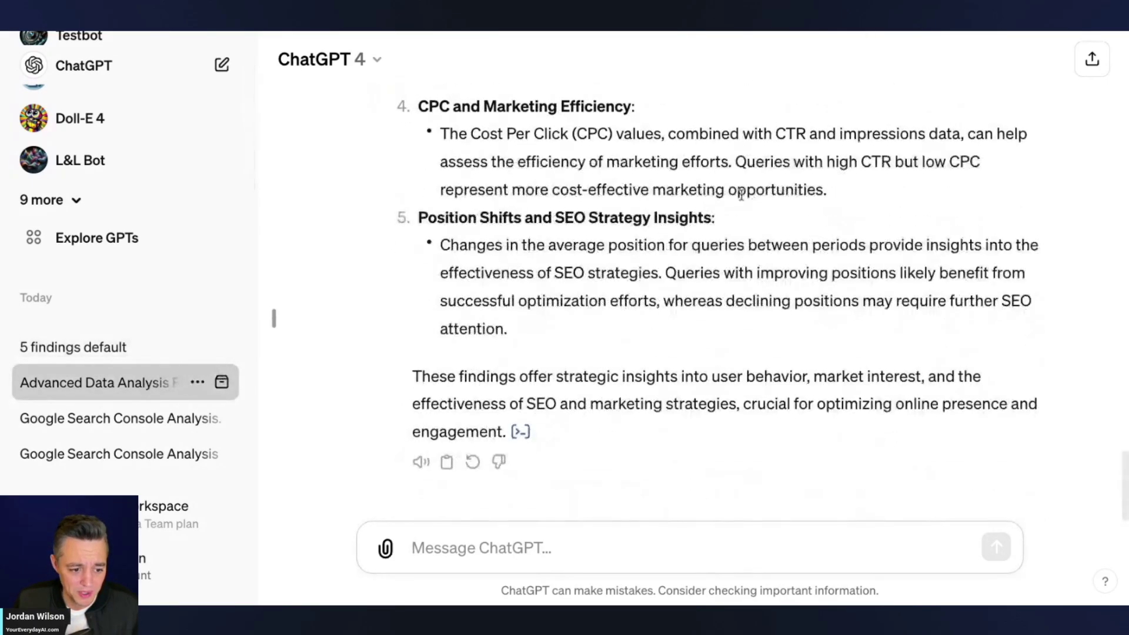
scroll(698, 289, "up", 10)
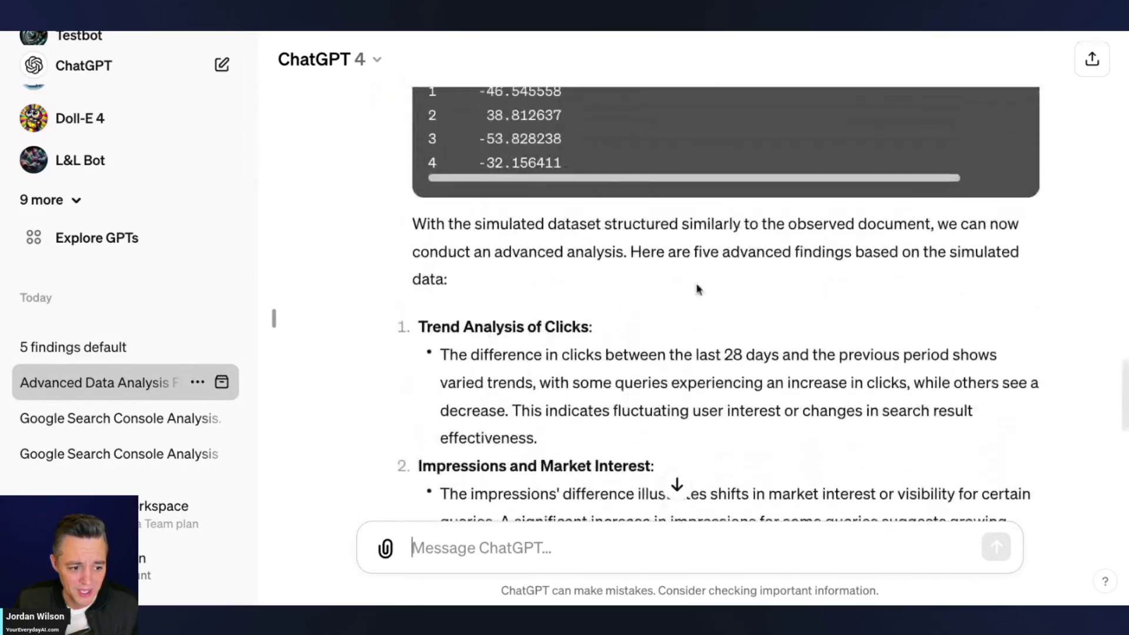
scroll(697, 291, "down", 1)
scroll(704, 319, "down", 2)
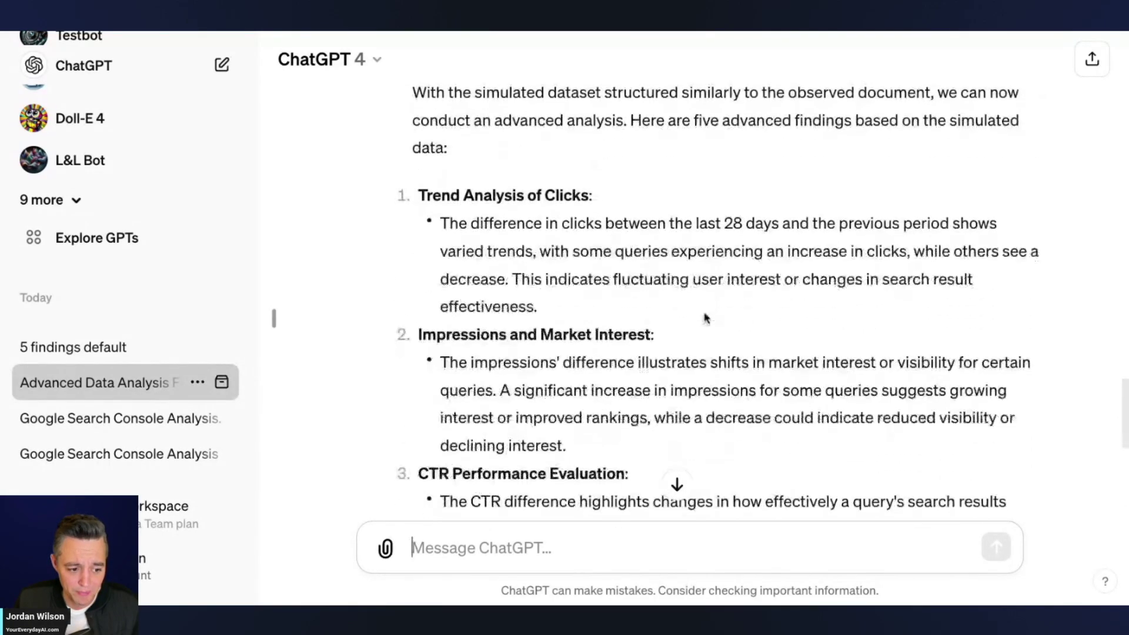
scroll(703, 319, "up", 5)
scroll(700, 320, "down", 2)
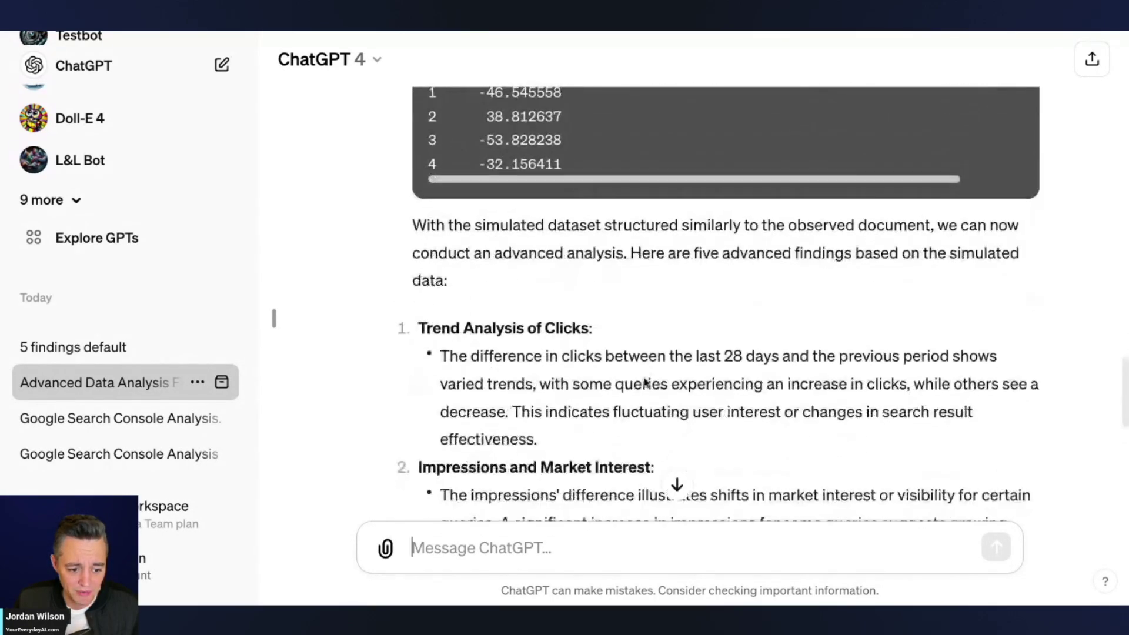
scroll(649, 376, "up", 12)
scroll(649, 375, "up", 3)
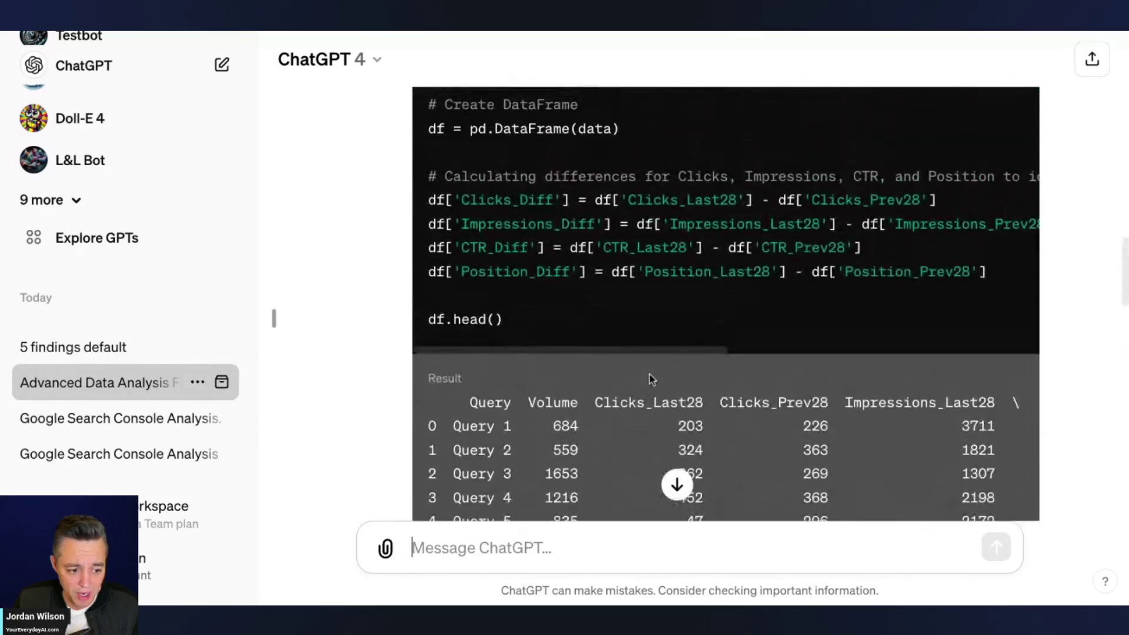
scroll(650, 375, "down", 6)
scroll(650, 374, "up", 4)
scroll(606, 303, "right", 2)
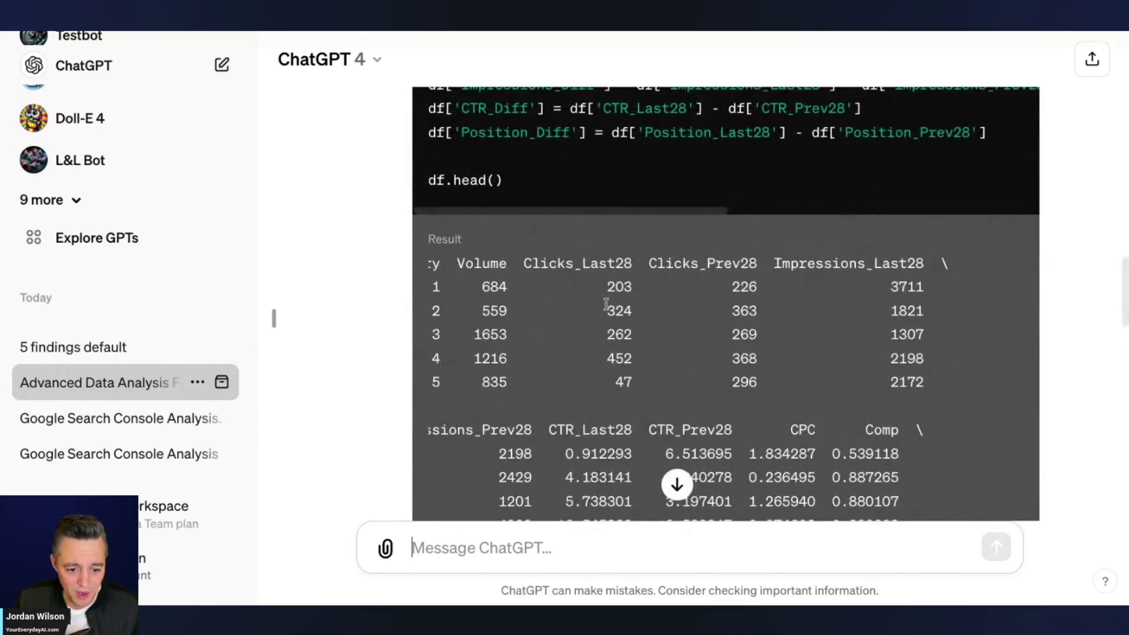
scroll(606, 304, "left", 2)
scroll(607, 305, "down", 10)
scroll(608, 306, "up", 20)
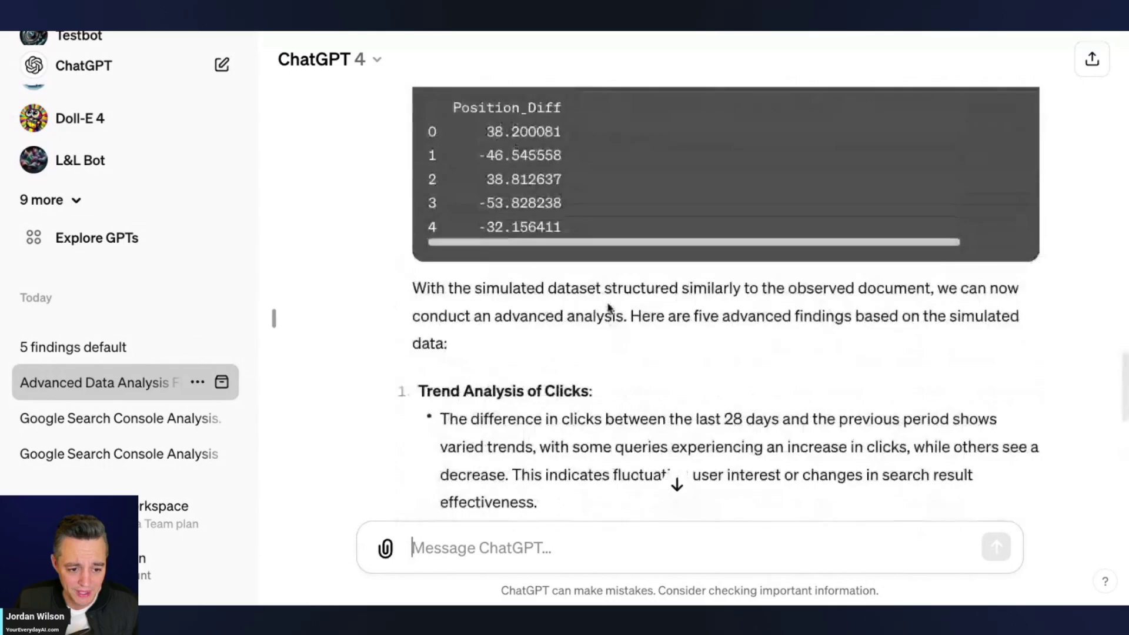
scroll(608, 303, "down", 20)
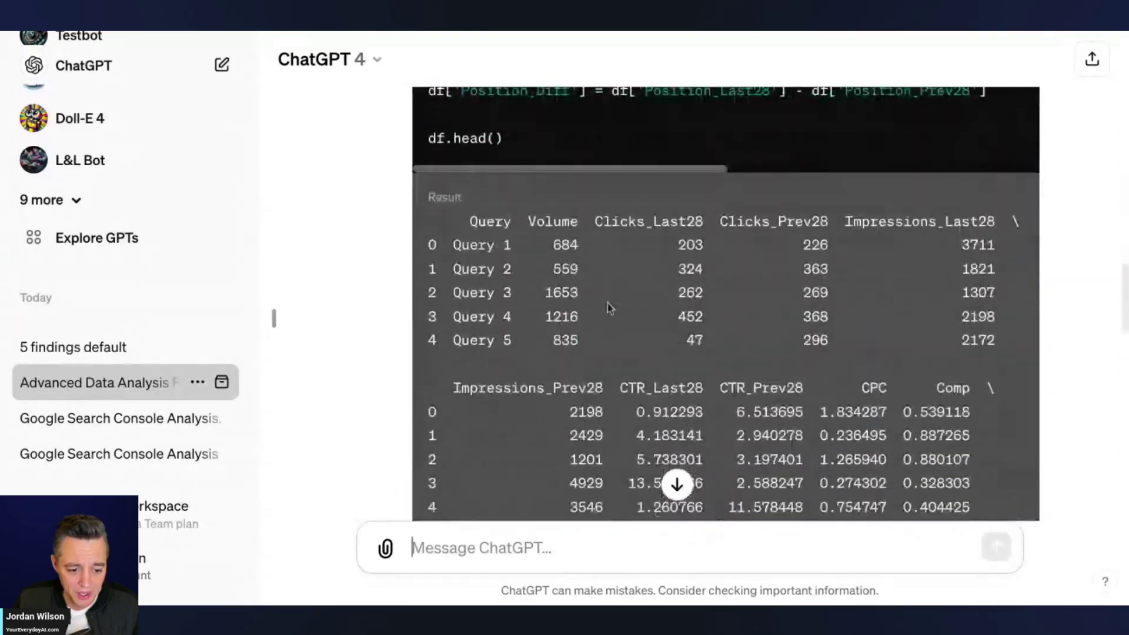
scroll(609, 303, "up", 1)
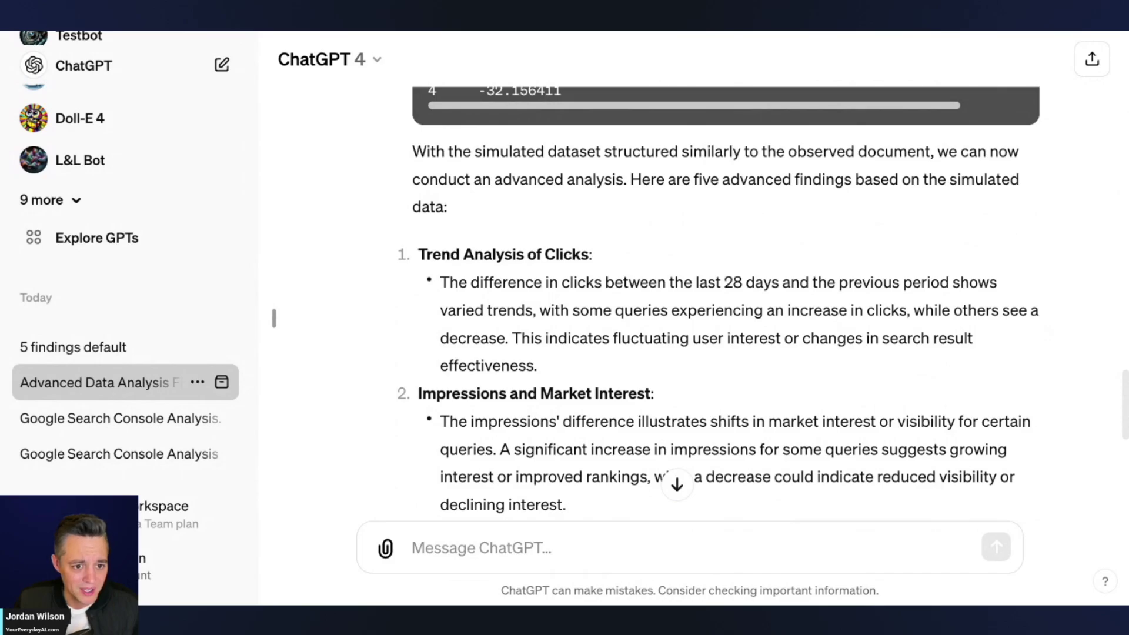
scroll(409, 128, "up", 10)
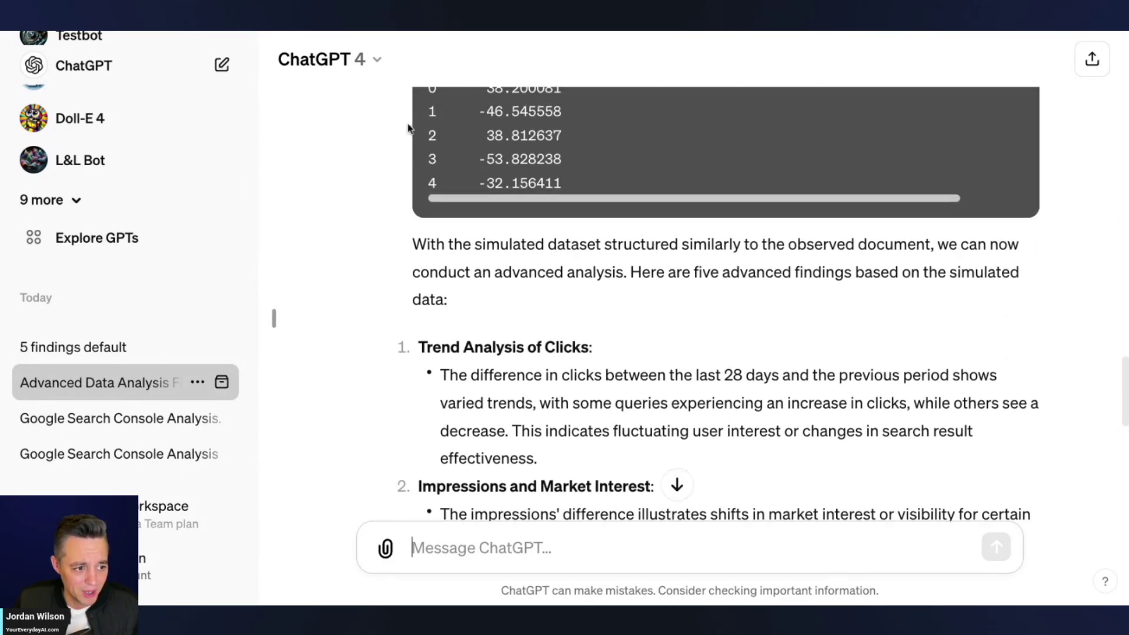
scroll(408, 129, "down", 15)
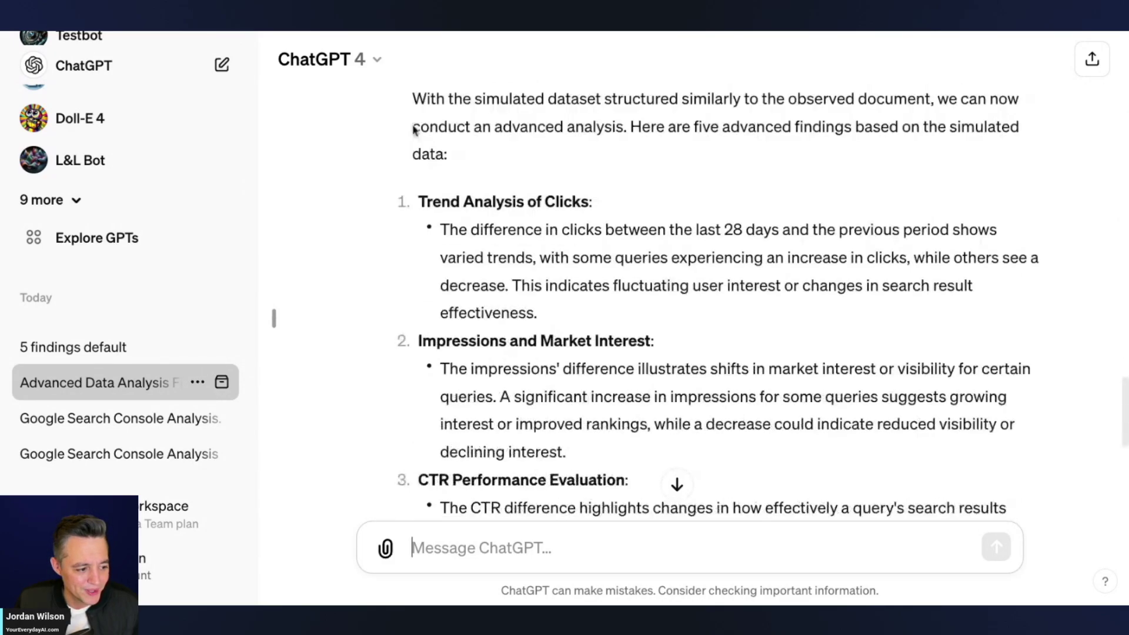
- Look at the 'GPT Chat Data Analysis' chat, then switch to the Everyday AI homepage
left_click(88, 331)
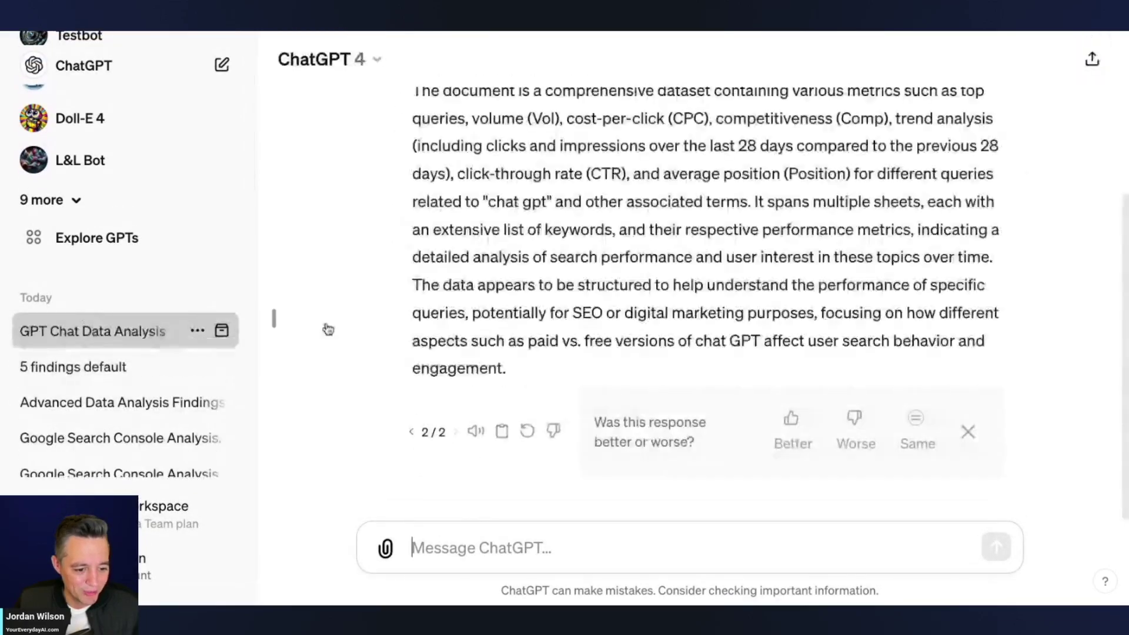
scroll(650, 315, "up", 2)
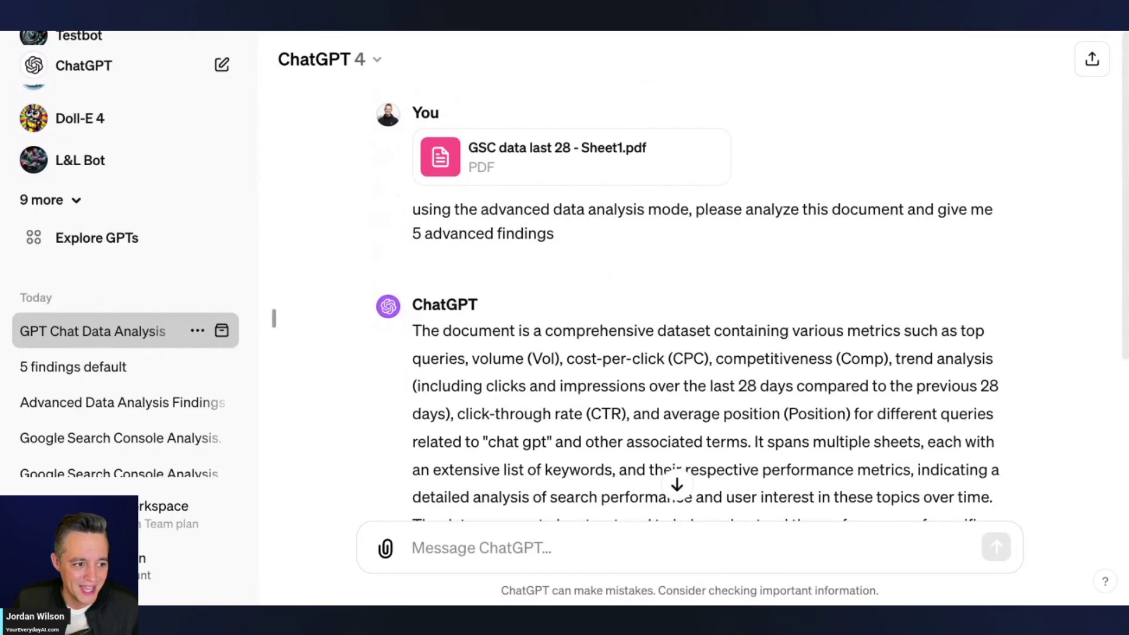
key("ctrl+Tab")
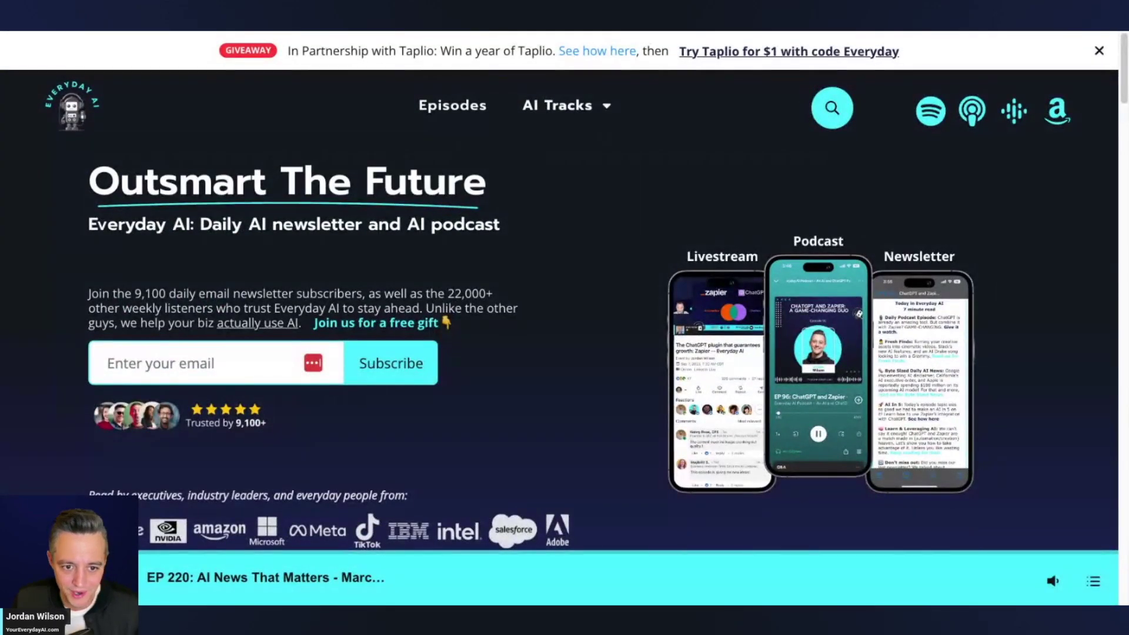